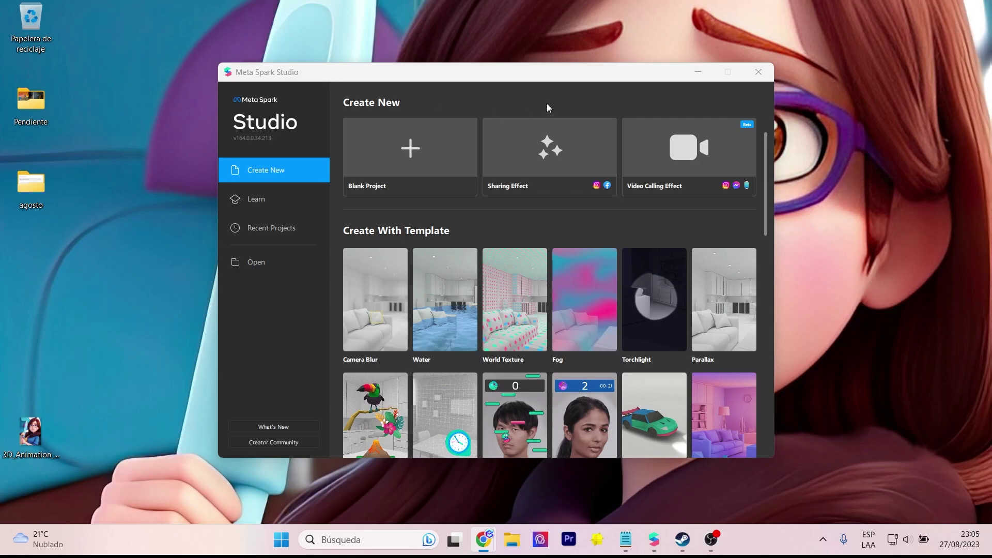
pyautogui.moveTo(445, 299)
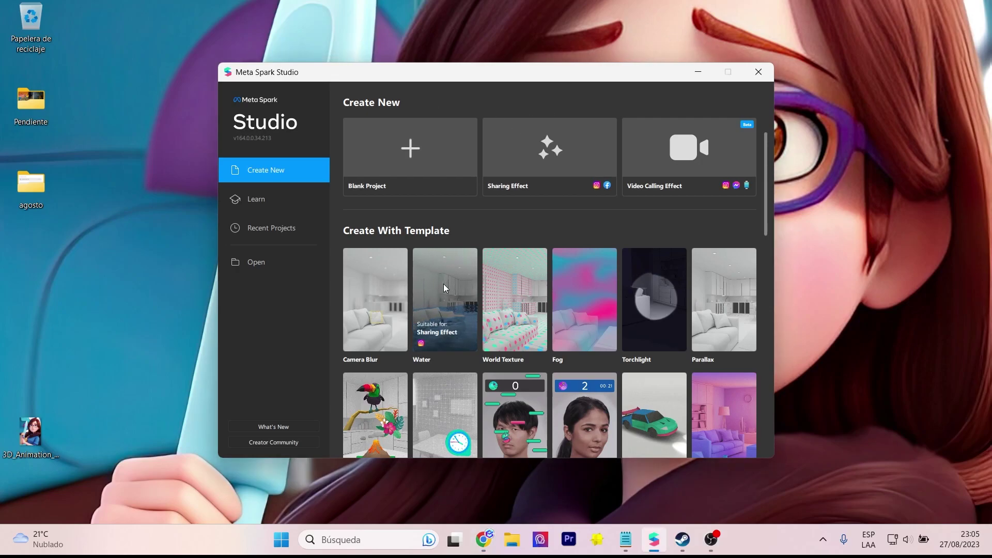
# - Create a project from the Water template and select the water block to view its wave settings
pyautogui.click(444, 285)
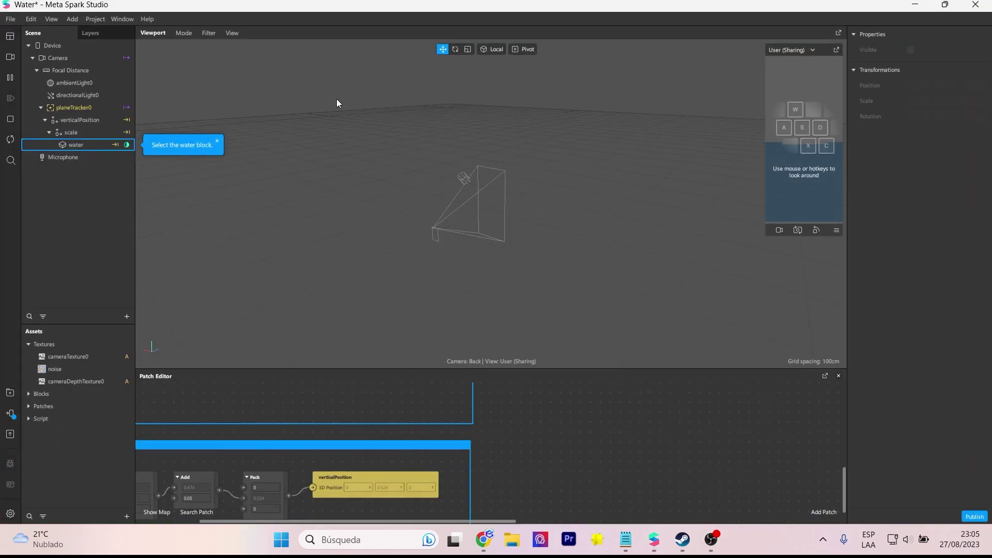
pyautogui.click(279, 118)
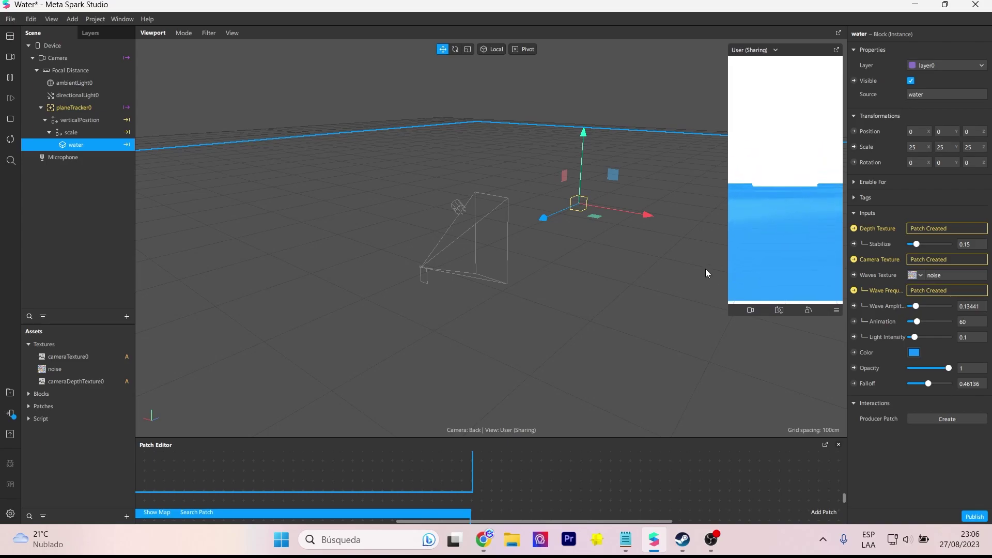
# - Switch the simulator preview to the indoor hall real-time simulation video
pyautogui.click(9, 57)
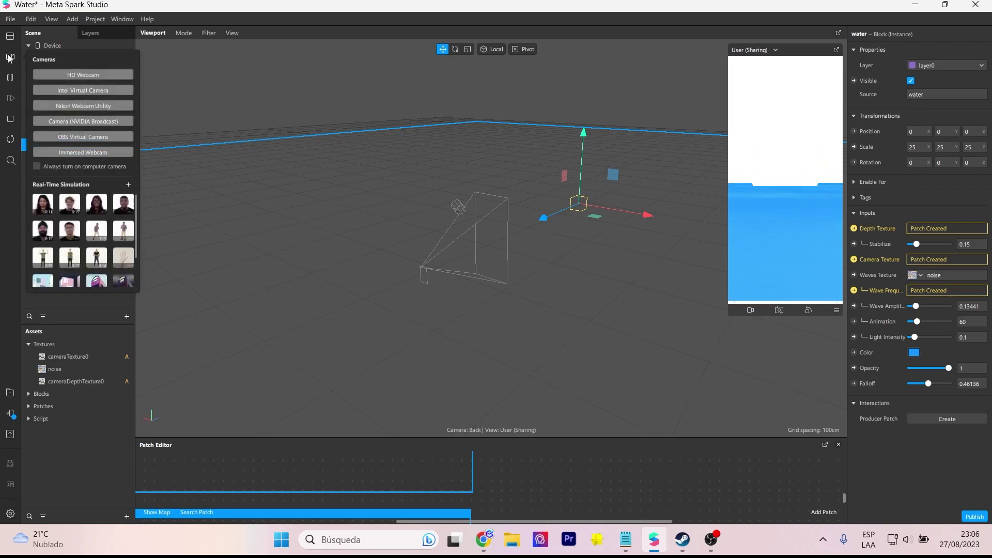
pyautogui.scroll(-3, 86, 218)
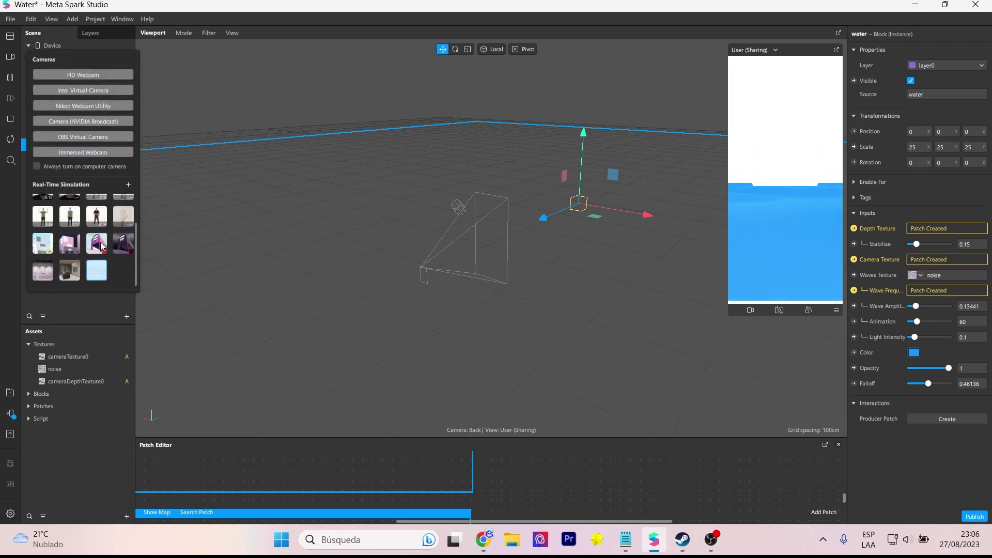
pyautogui.click(43, 274)
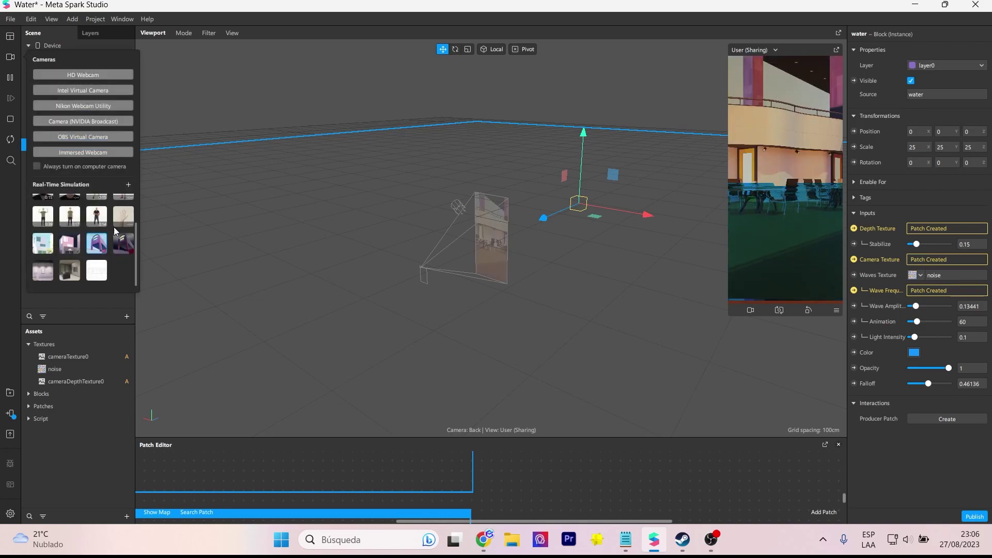
pyautogui.click(82, 296)
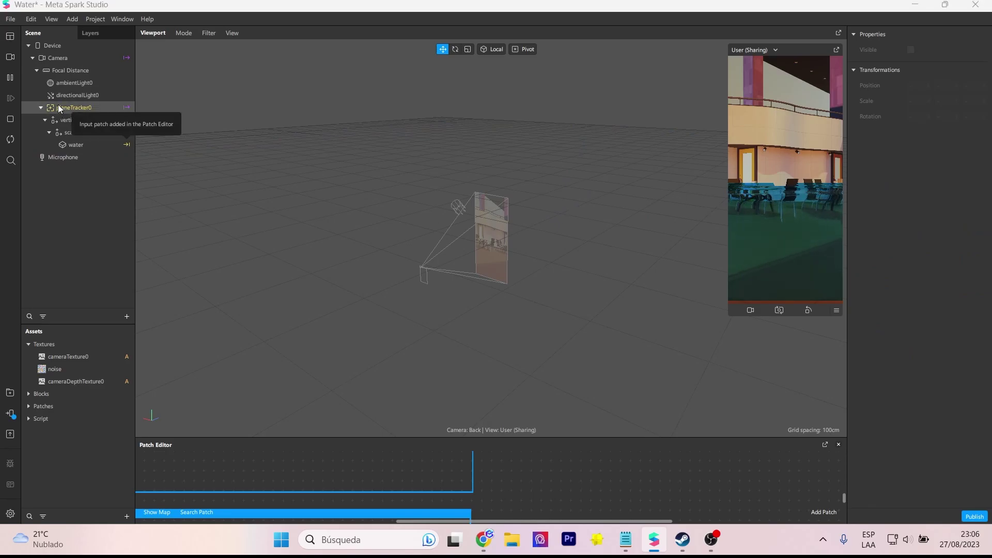
# - Select the water block and zoom in close on the water surface
pyautogui.click(72, 143)
pyautogui.moveTo(624, 244); pyautogui.dragTo(626, 222, button='right')
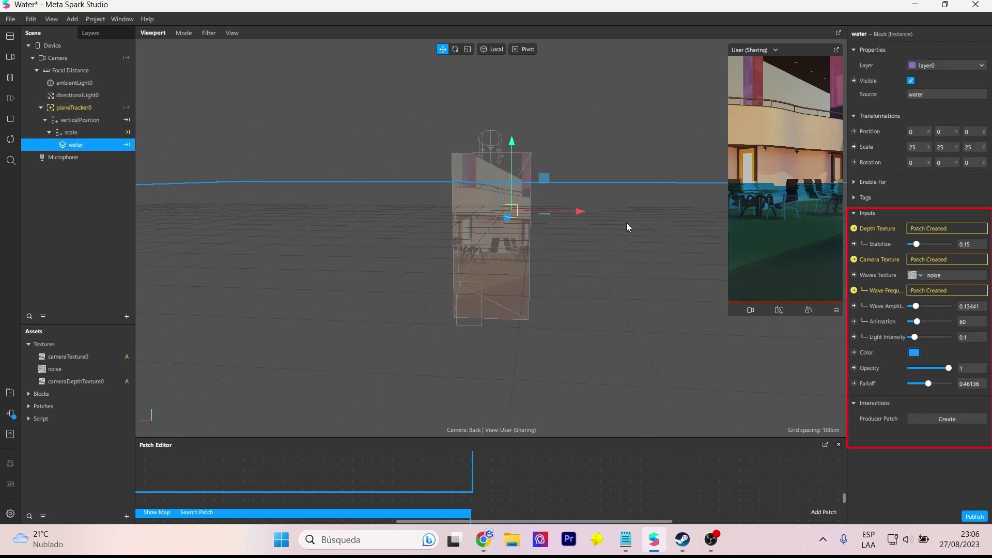
pyautogui.scroll(5, 565, 240)
pyautogui.moveTo(507, 259)
pyautogui.mouseDown(button='right')
pyautogui.moveTo(318, 263)
pyautogui.moveTo(569, 274)
pyautogui.mouseUp(button='right')
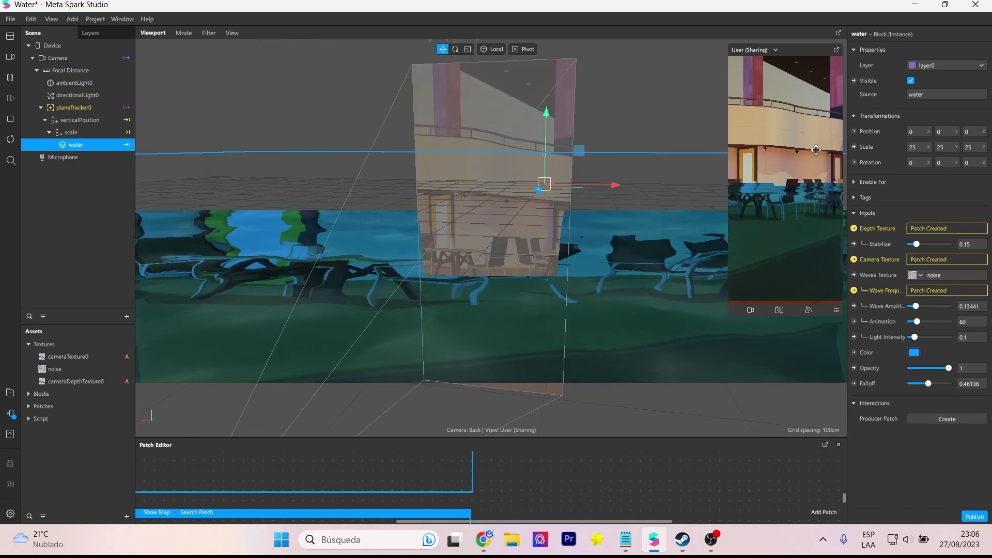
# - Try different Stabilize and Wave Amplitude values, keeping Wave Amplitude at 0.13441
pyautogui.moveTo(916, 244); pyautogui.dragTo(942, 245)
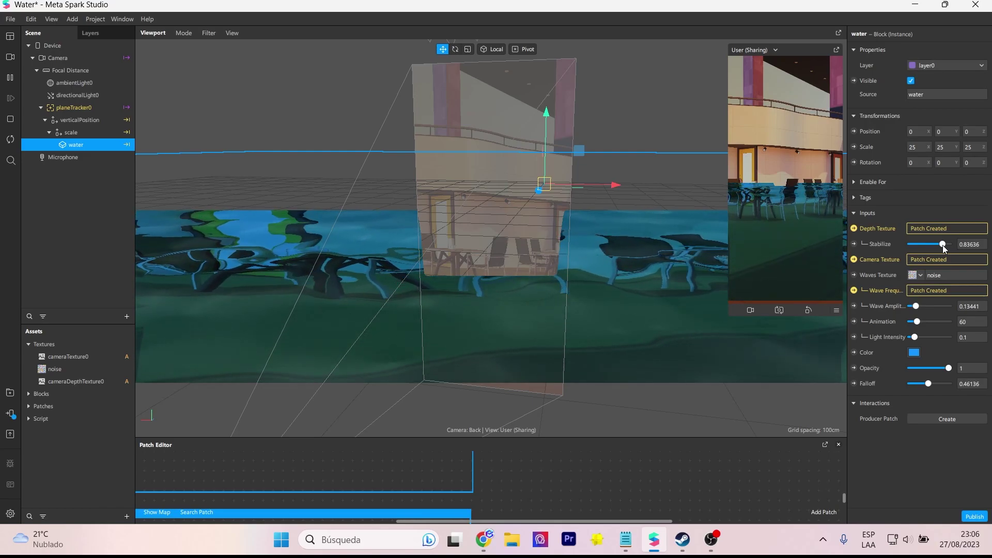
pyautogui.moveTo(942, 244); pyautogui.dragTo(918, 244)
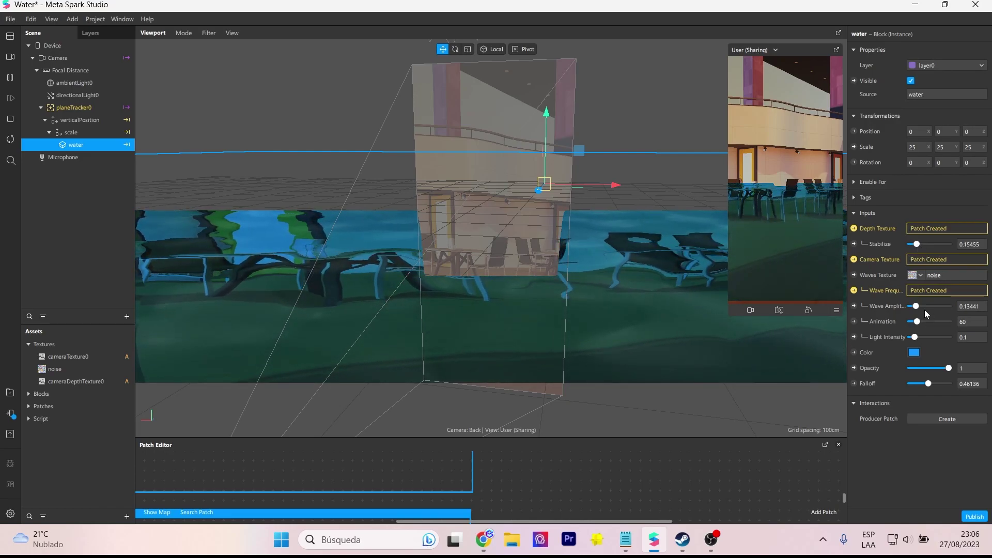
pyautogui.click(968, 307)
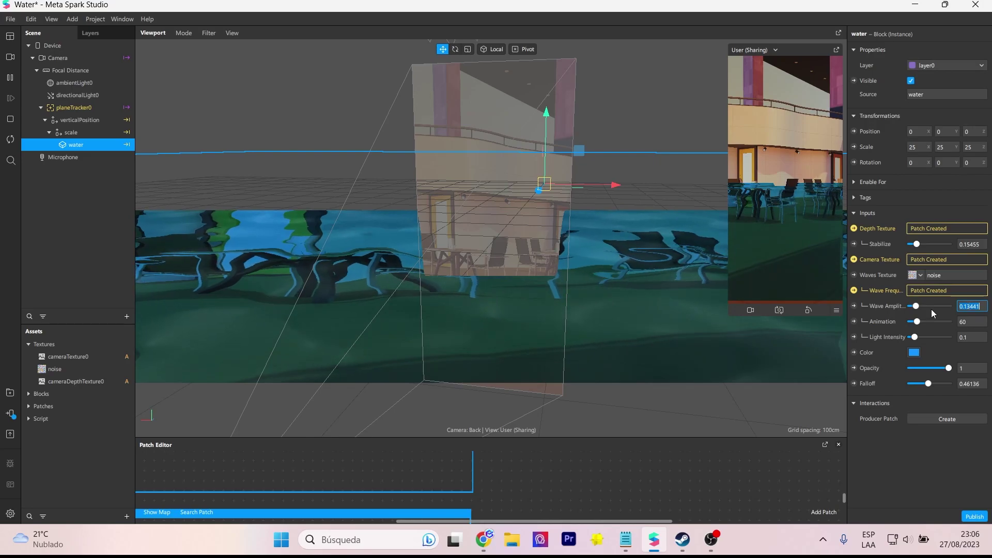
pyautogui.moveTo(931, 310)
pyautogui.mouseDown()
pyautogui.moveTo(942, 309)
pyautogui.moveTo(923, 310)
pyautogui.mouseUp()
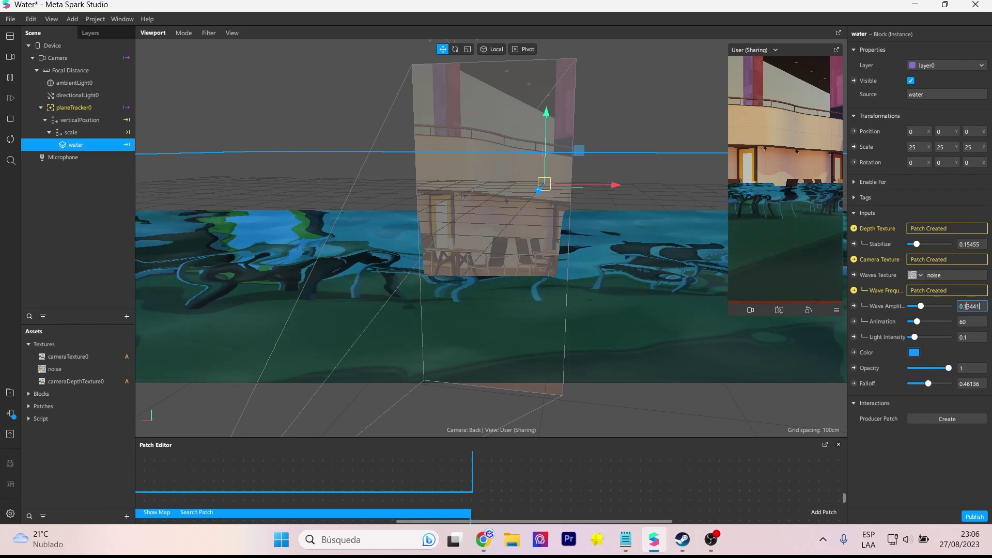
pyautogui.press('Return')
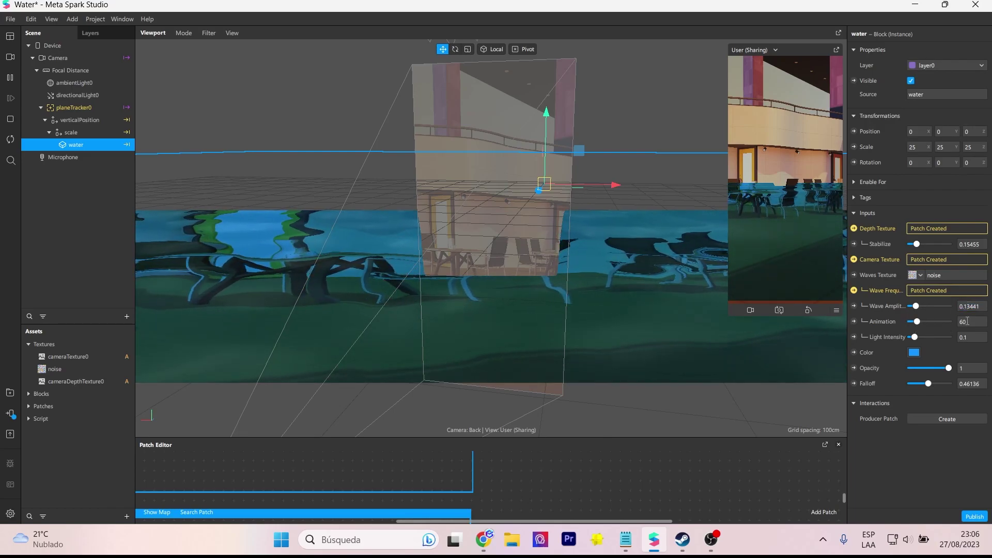
# - Set the water's Animation value to 30
pyautogui.moveTo(935, 321); pyautogui.dragTo(912, 321)
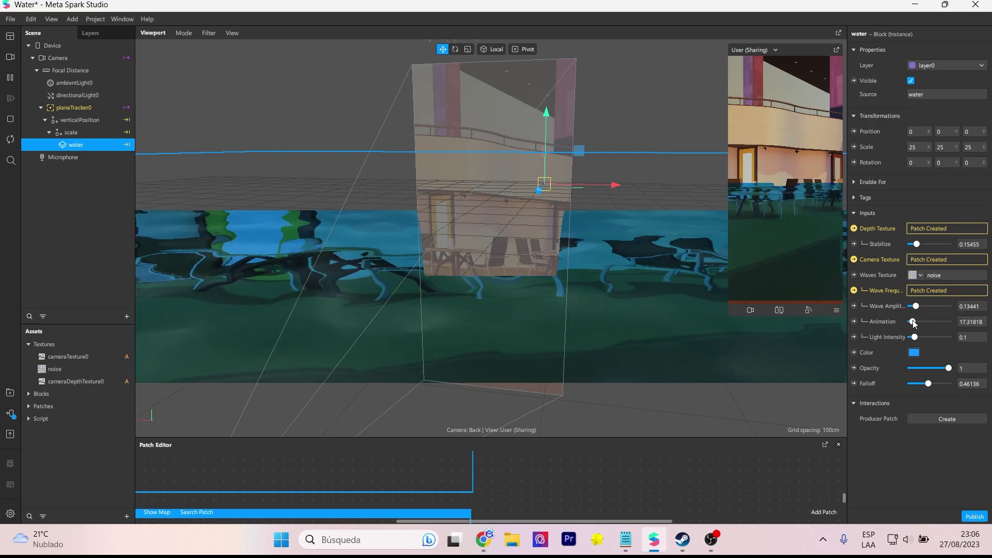
pyautogui.click(971, 321)
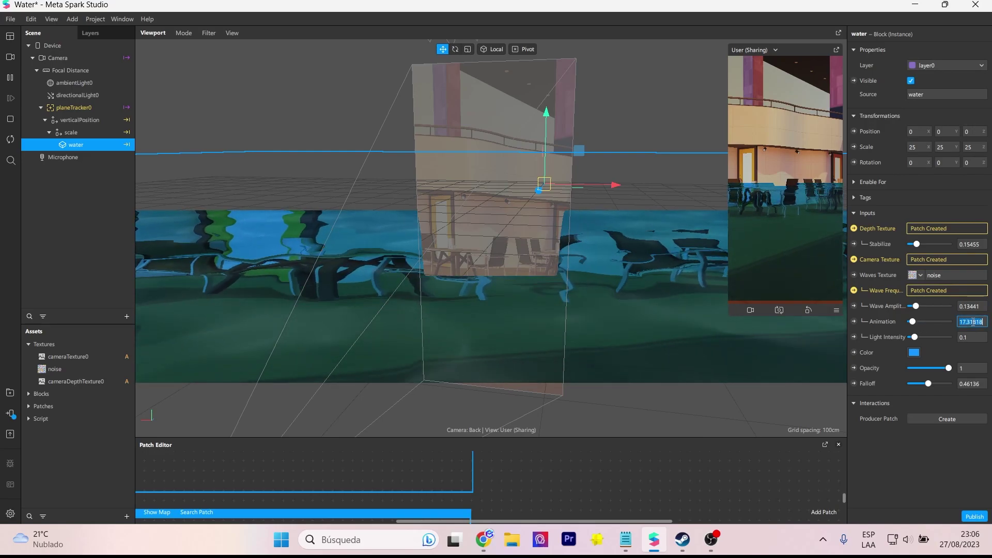
pyautogui.write('60')
pyautogui.press('Return')
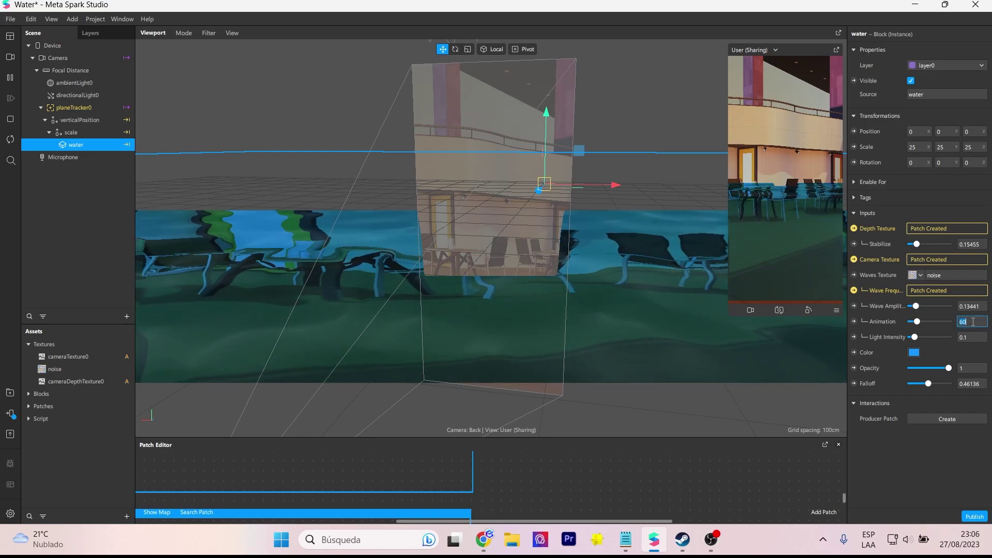
pyautogui.write('30')
pyautogui.press('Return')
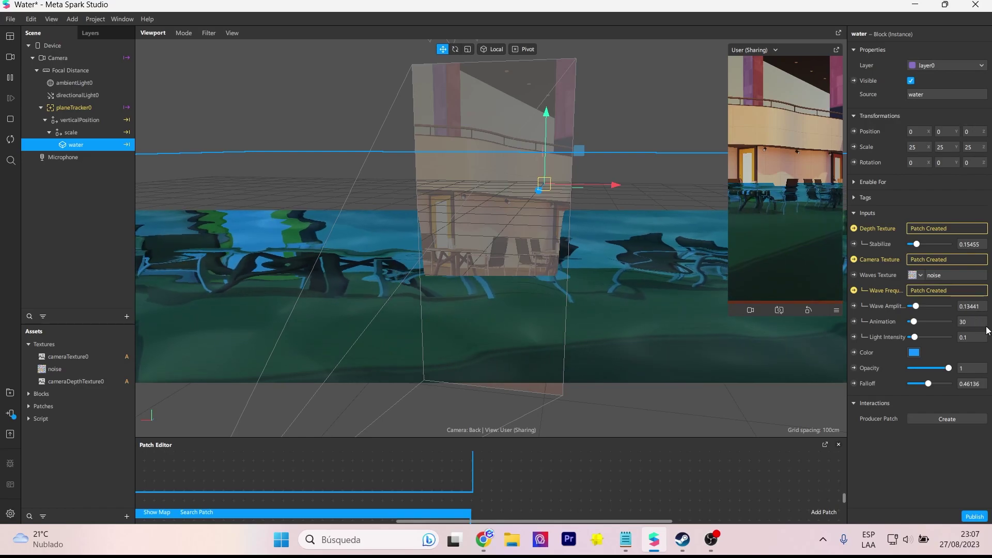
# - Set the water's Animation to 40 and restore Light Intensity to 0.1
pyautogui.click(968, 322)
pyautogui.write('40')
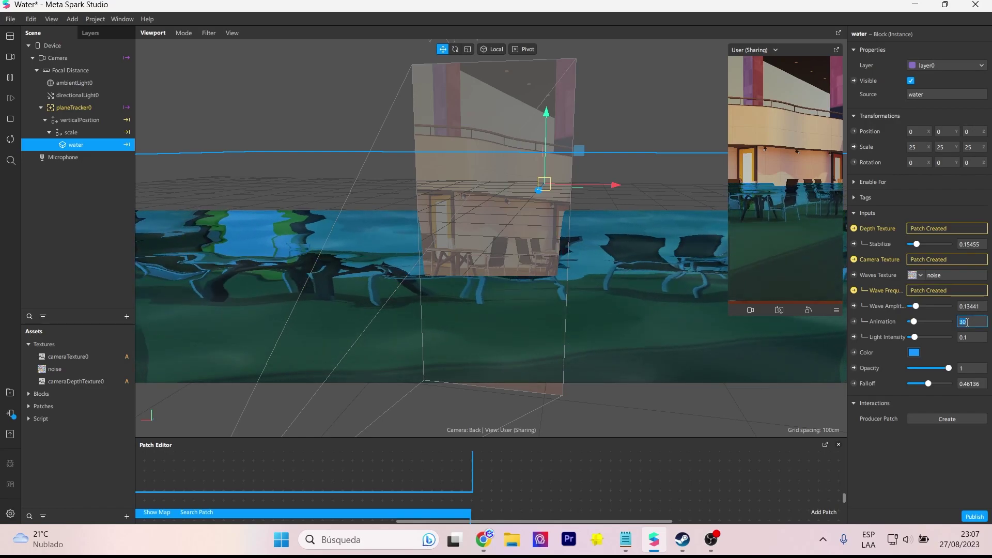
pyautogui.press('Return')
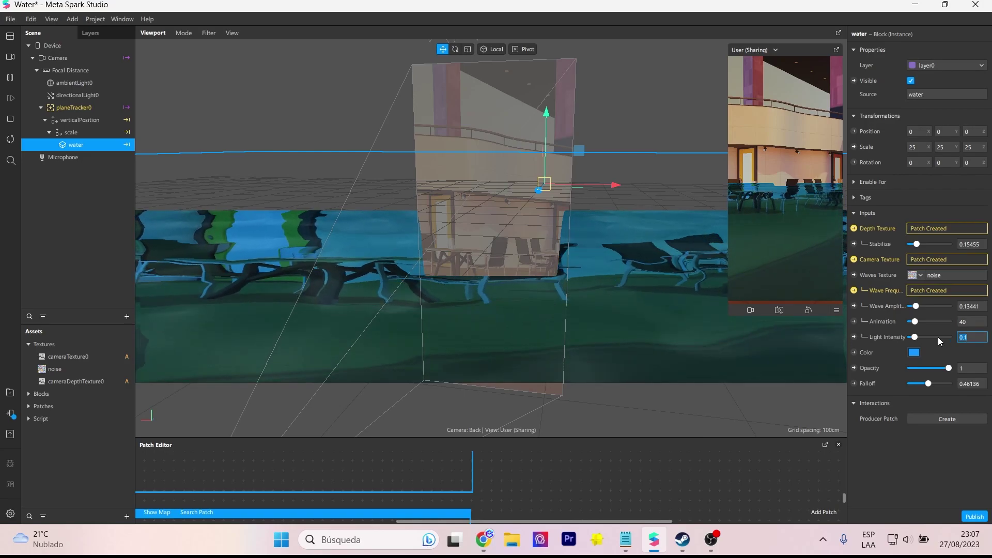
pyautogui.click(938, 339)
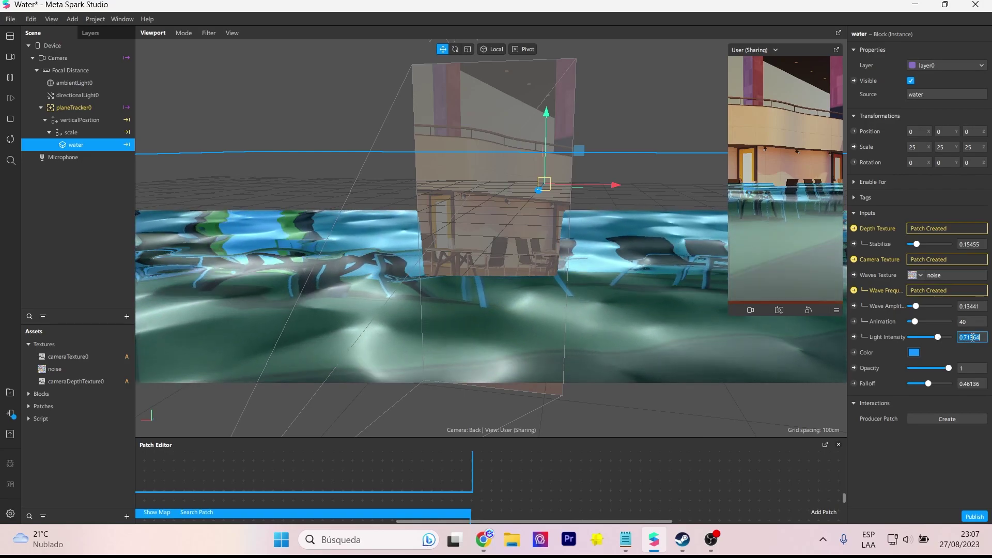
pyautogui.write('0.1')
pyautogui.press('Return')
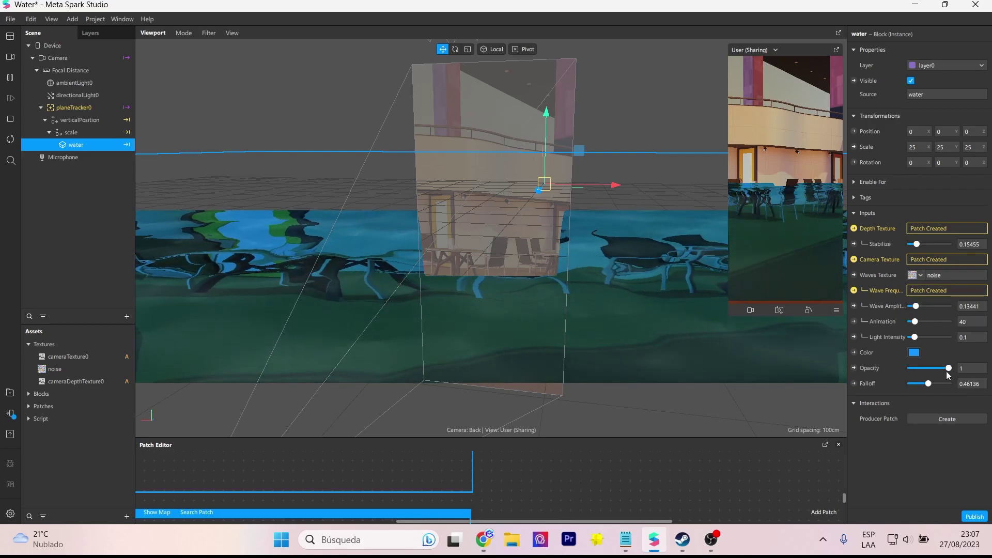
# - Test Opacity and return it to 1, then lower Falloff to 0.46136
pyautogui.click(923, 369)
pyautogui.moveTo(933, 371); pyautogui.dragTo(964, 367)
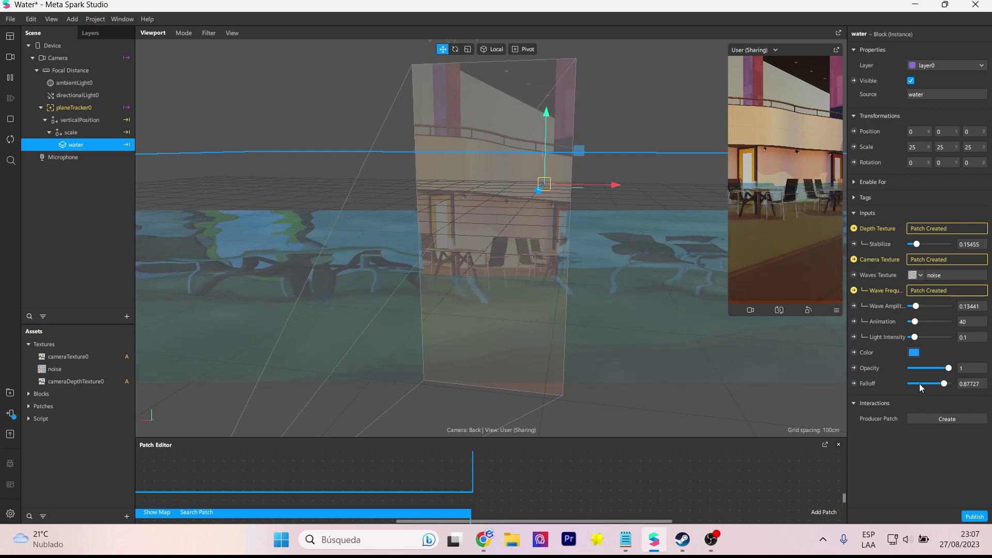
pyautogui.moveTo(920, 388); pyautogui.dragTo(928, 384)
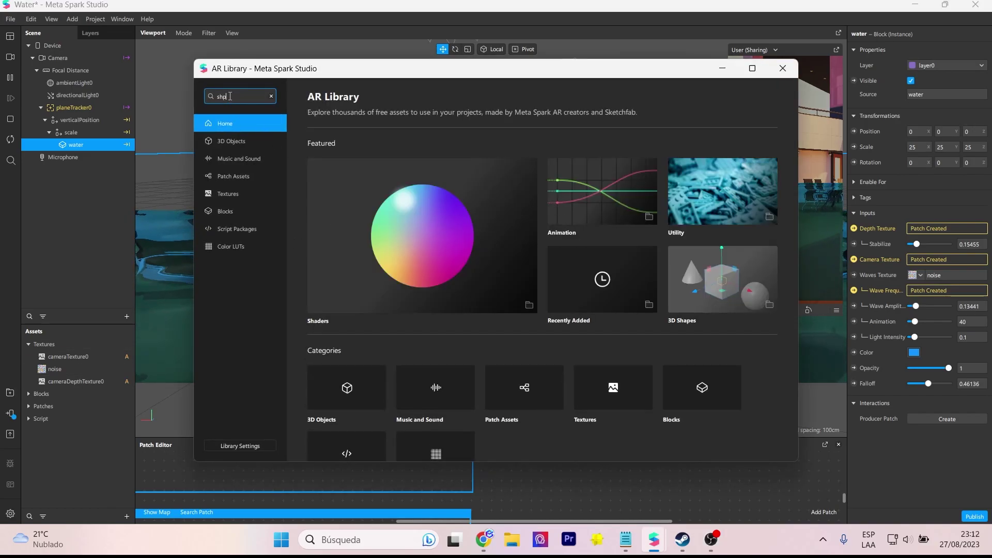
# - Search the AR Library for 'ship', then refine to 'viking ship' and browse 3D results
pyautogui.press('Return')
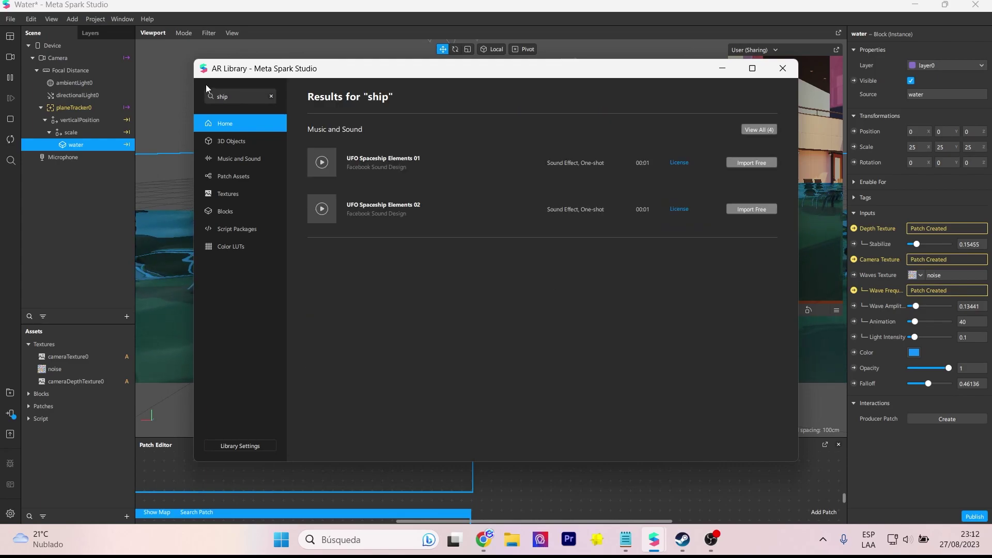
pyautogui.click(755, 130)
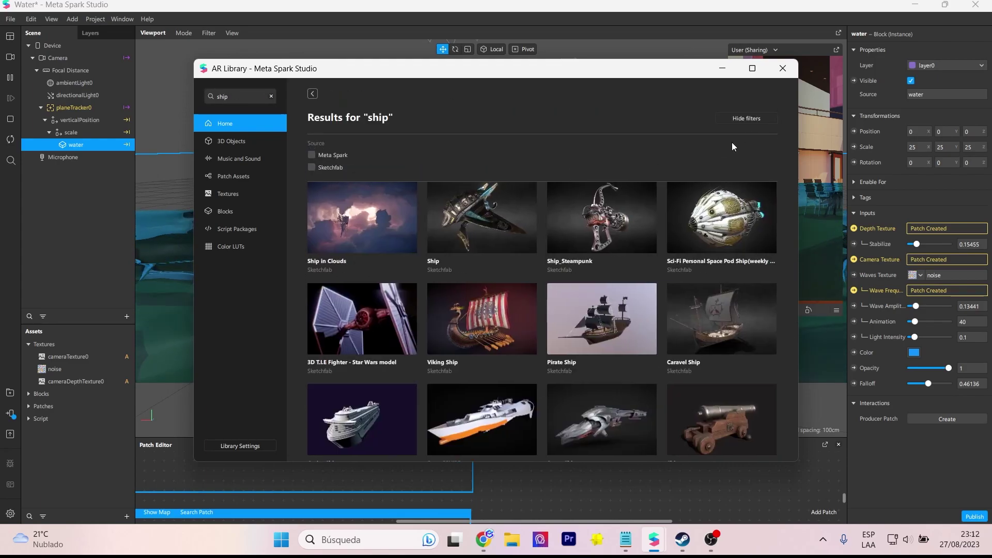
pyautogui.scroll(-3, 442, 289)
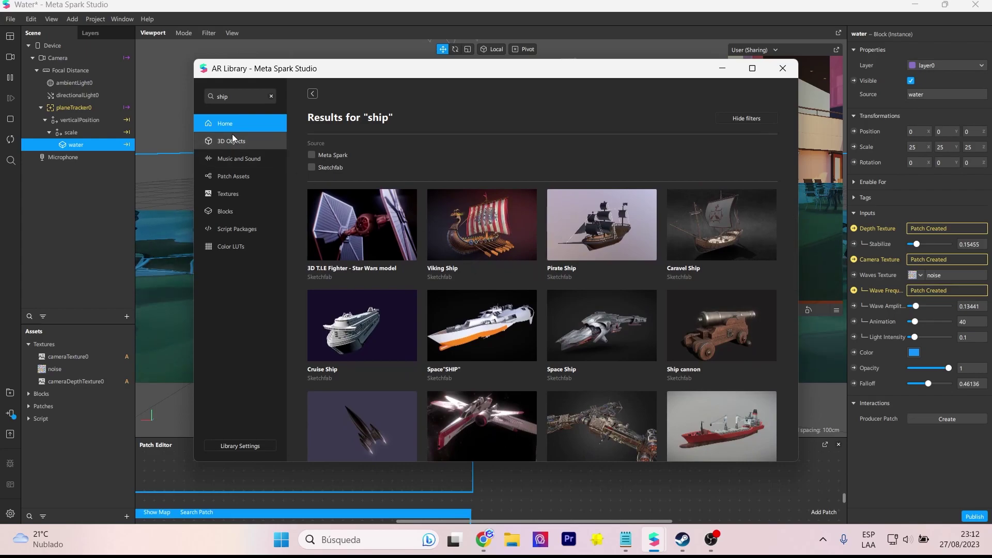
pyautogui.doubleClick(217, 96)
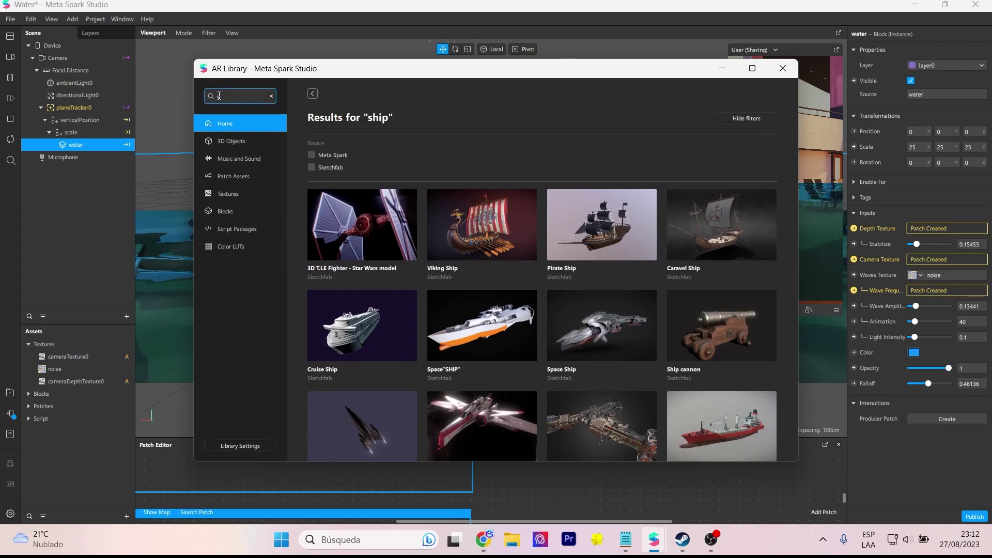
pyautogui.write('viking ship')
pyautogui.press('Return')
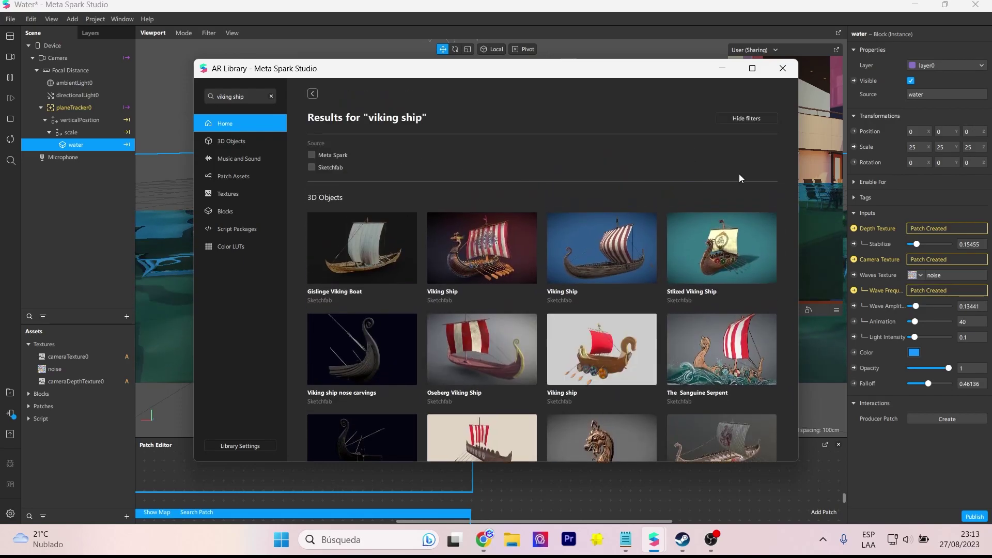
pyautogui.scroll(-2, 610, 247)
pyautogui.scroll(-1, 579, 321)
pyautogui.scroll(-3, 579, 320)
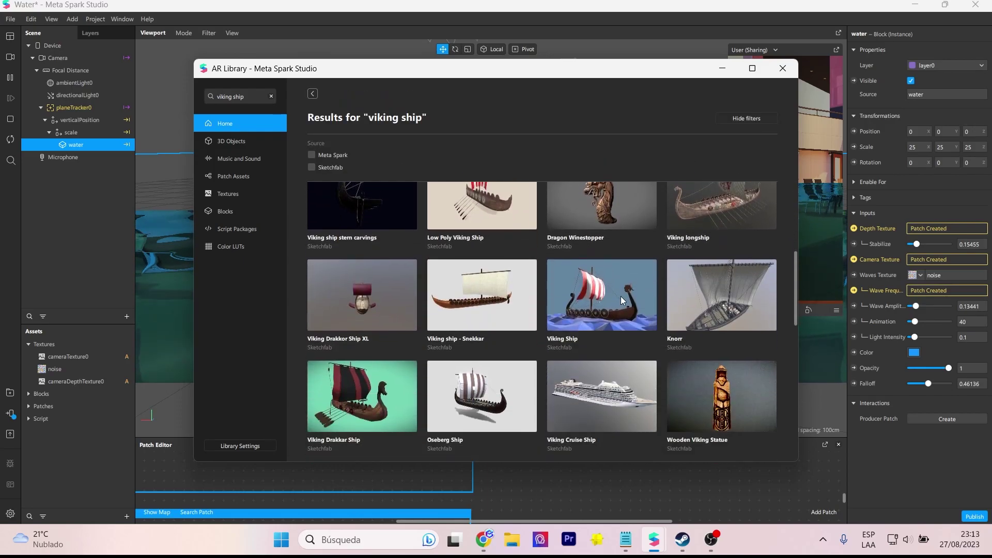
pyautogui.scroll(-2, 506, 325)
# - Import the free Long Boat model after checking the Viking Inspired Longship
pyautogui.click(494, 361)
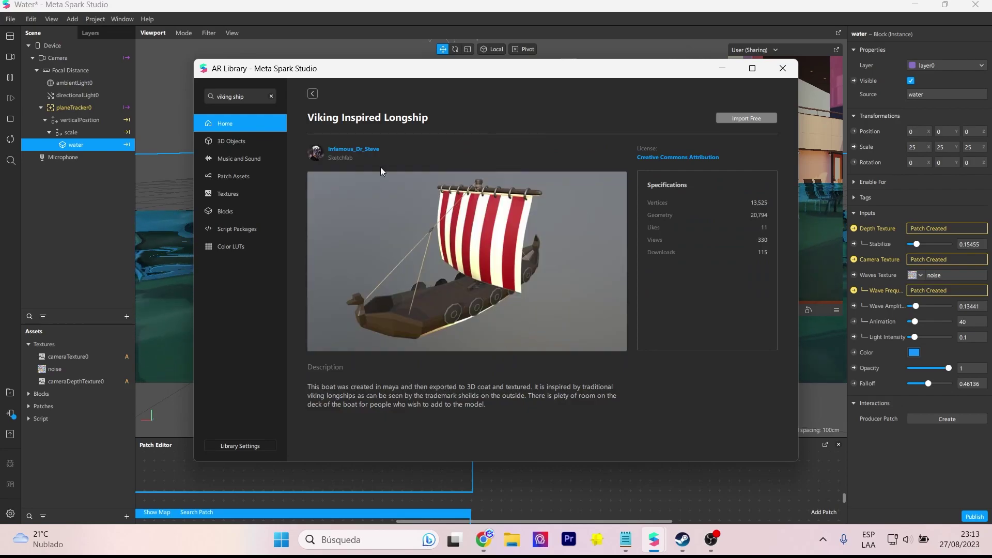
pyautogui.click(312, 94)
pyautogui.scroll(-3, 589, 293)
pyautogui.scroll(-1, 656, 344)
pyautogui.scroll(-2, 657, 348)
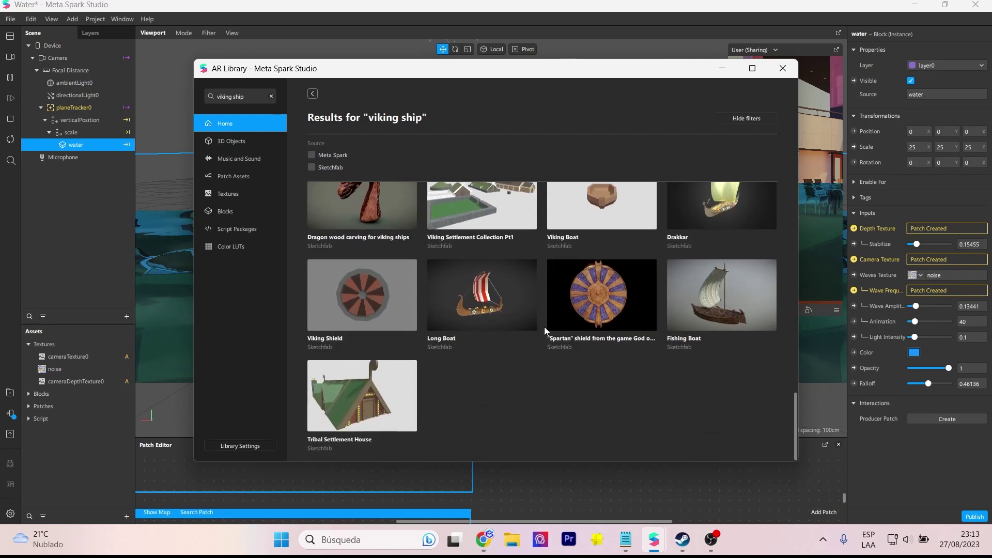
pyautogui.click(461, 287)
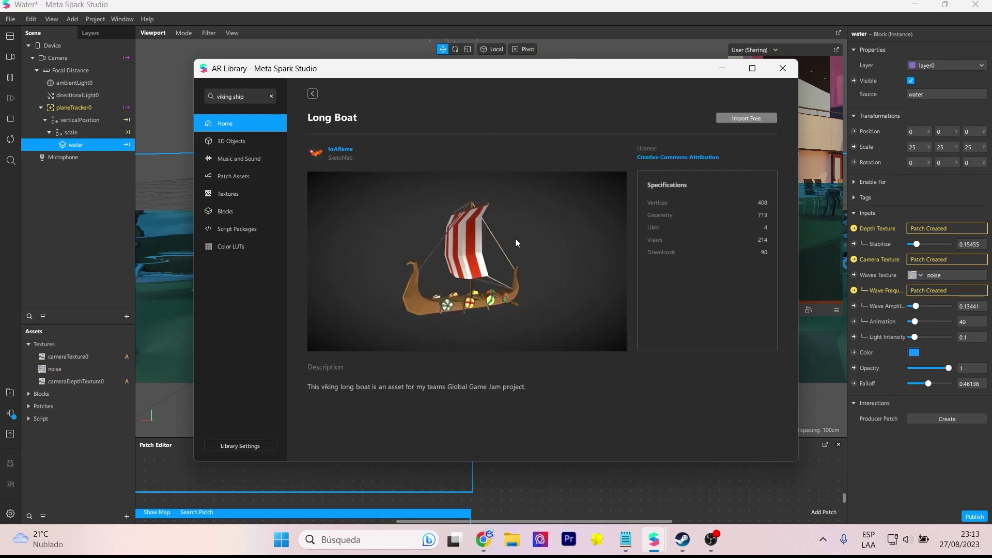
pyautogui.click(734, 120)
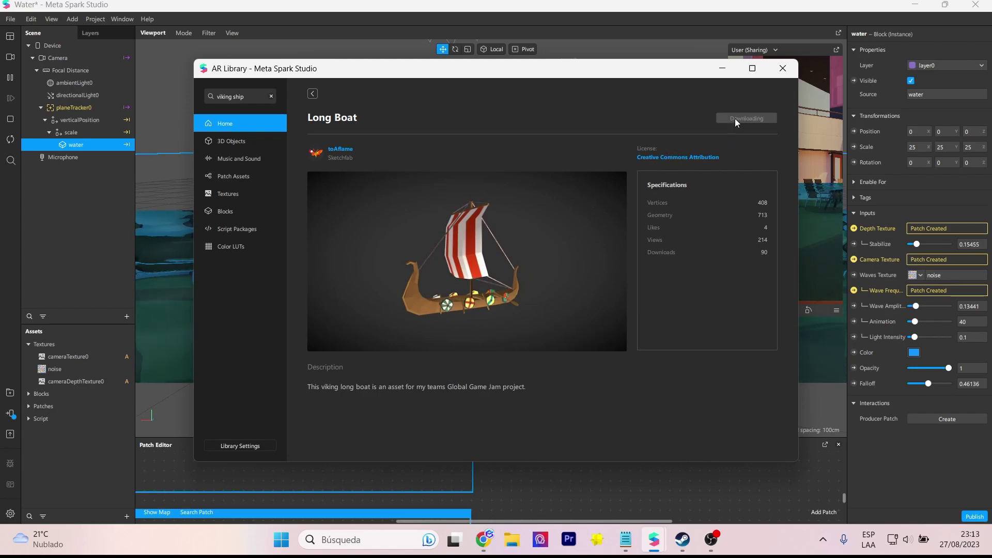
pyautogui.click(782, 69)
# - Place Long Boat under the scale node and scale it to 0.05 on all axes
pyautogui.moveTo(56, 344); pyautogui.dragTo(95, 132)
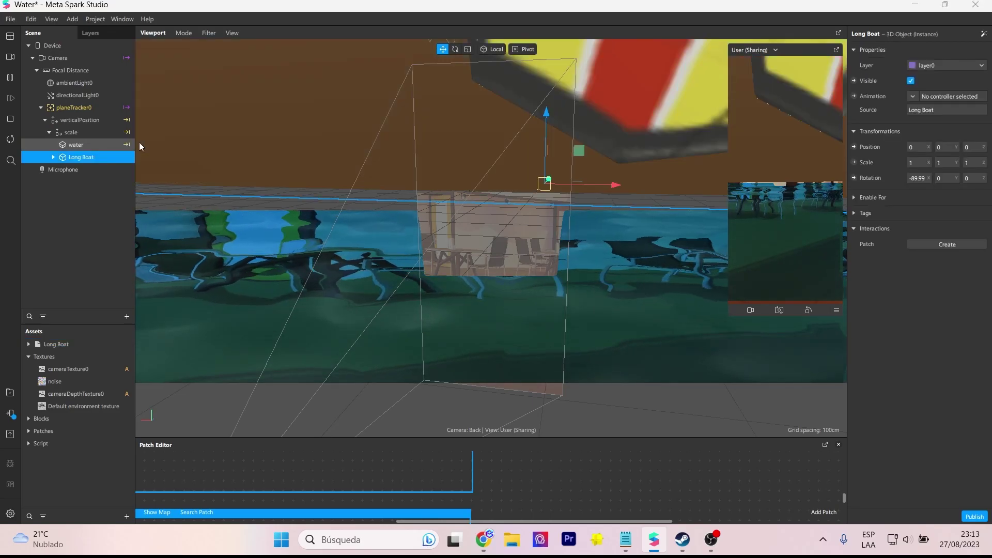
pyautogui.click(914, 163)
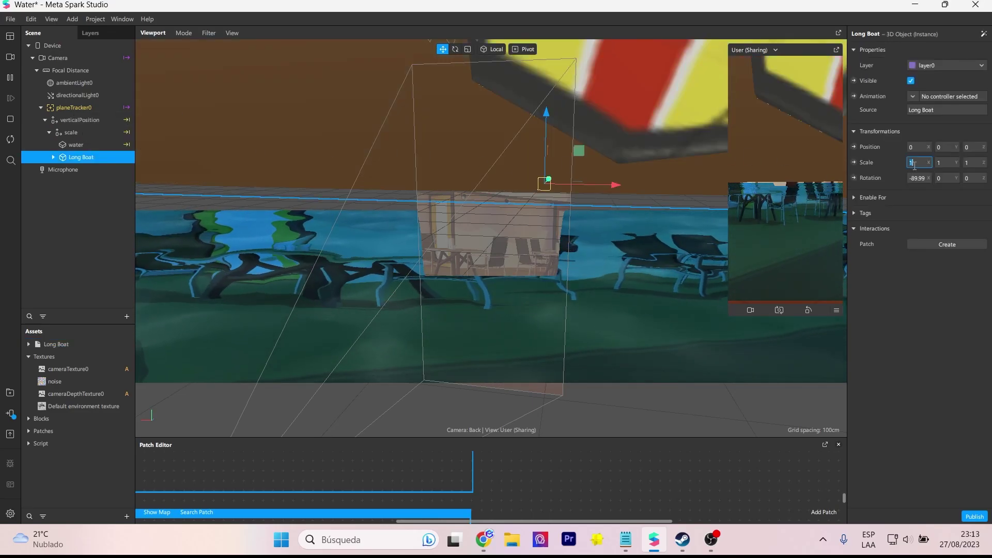
pyautogui.write('0.05')
pyautogui.press('Tab')
pyautogui.write('0.05')
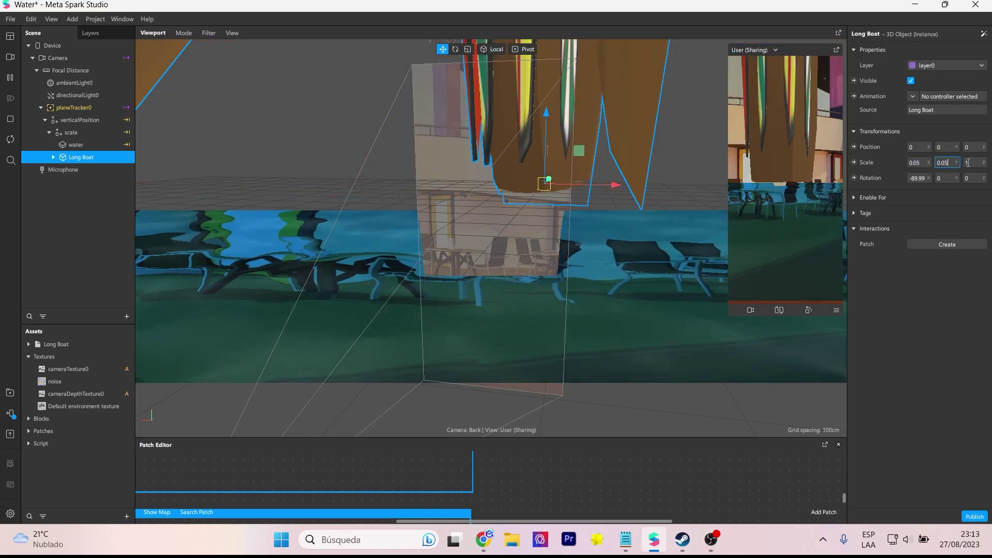
pyautogui.press('Tab')
pyautogui.write('0.05')
pyautogui.press('Return')
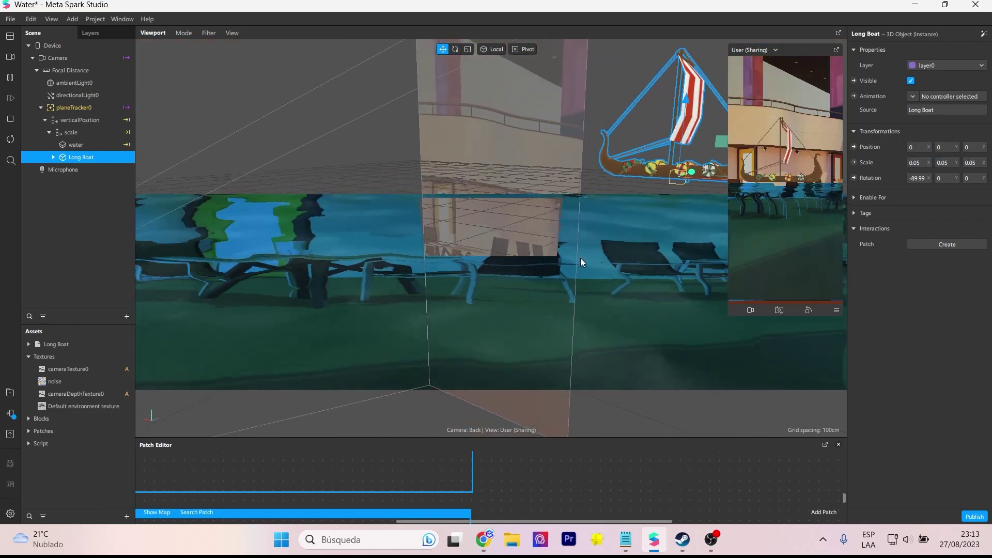
# - Reposition the boat along its depth axis and lower it onto the water
pyautogui.scroll(-3, 580, 261)
pyautogui.scroll(-3, 577, 259)
pyautogui.scroll(-2, 641, 250)
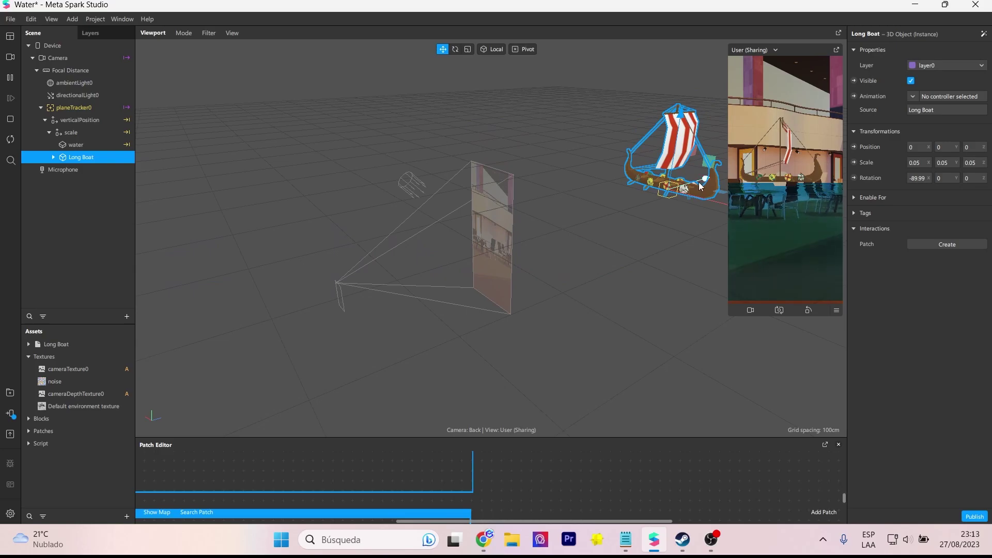
pyautogui.moveTo(700, 186); pyautogui.dragTo(704, 214)
pyautogui.scroll(3, 682, 232)
pyautogui.scroll(3, 666, 250)
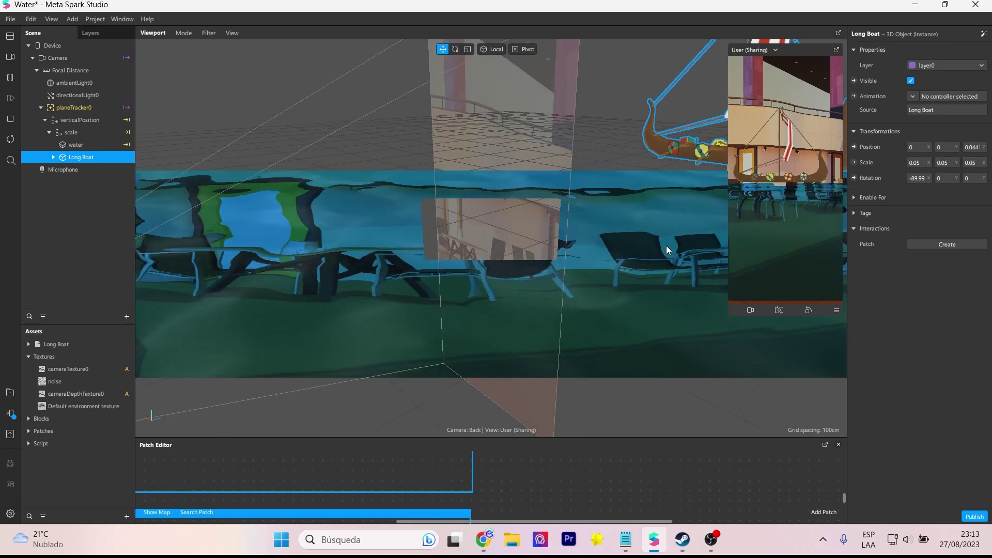
pyautogui.press('f')
pyautogui.moveTo(559, 144); pyautogui.dragTo(556, 141)
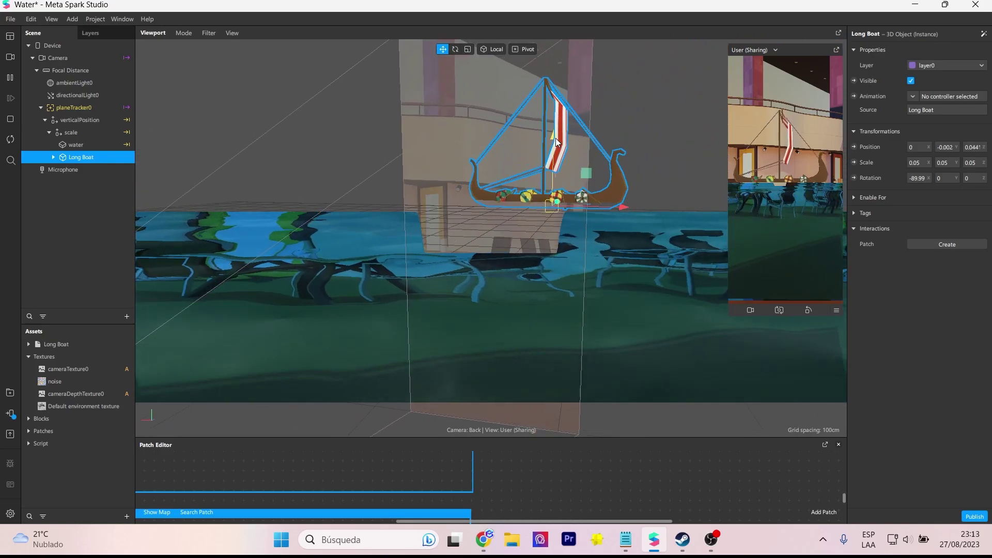
# - Rescale the Long Boat to 0.03 on X, Y and Z
pyautogui.click(920, 162)
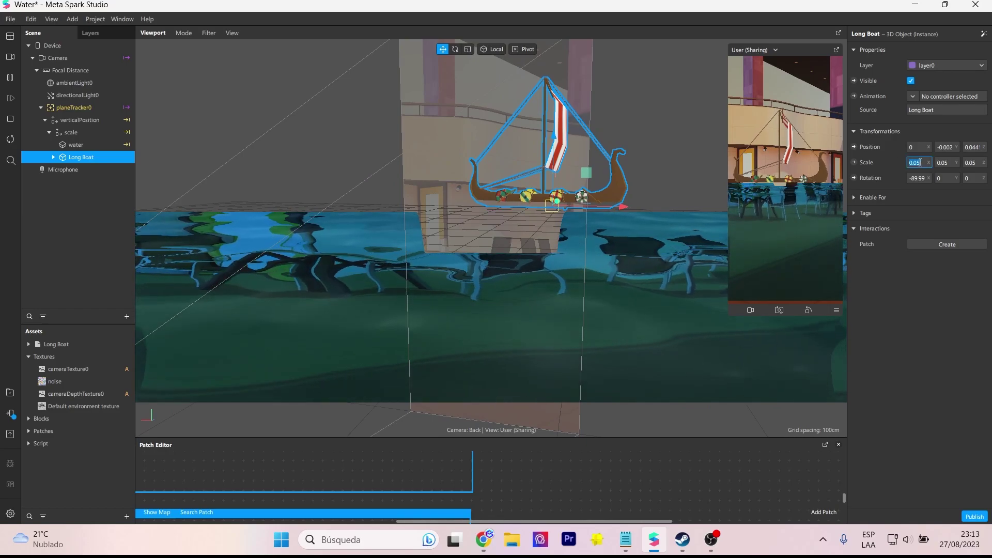
pyautogui.write('0.03')
pyautogui.press('Tab')
pyautogui.write('0.03')
pyautogui.click(974, 163)
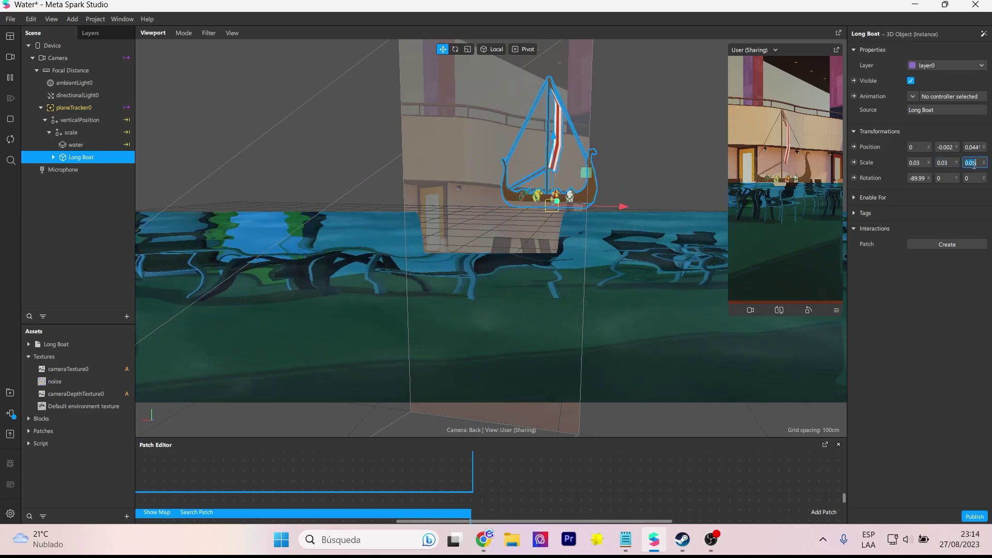
pyautogui.write('0.03')
pyautogui.press('Return')
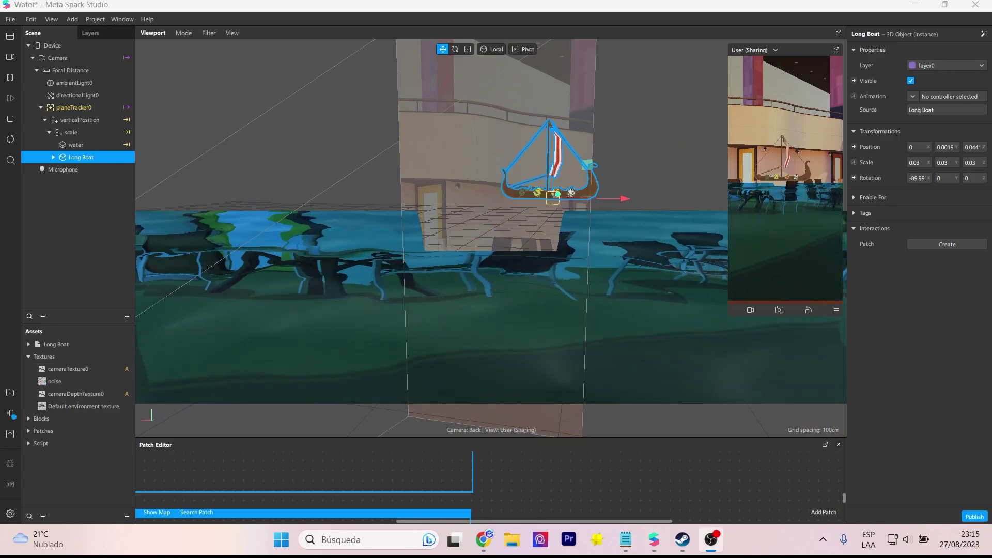
# - Set the Long Boat's Y rotation to -180
pyautogui.click(945, 177)
pyautogui.write('-90')
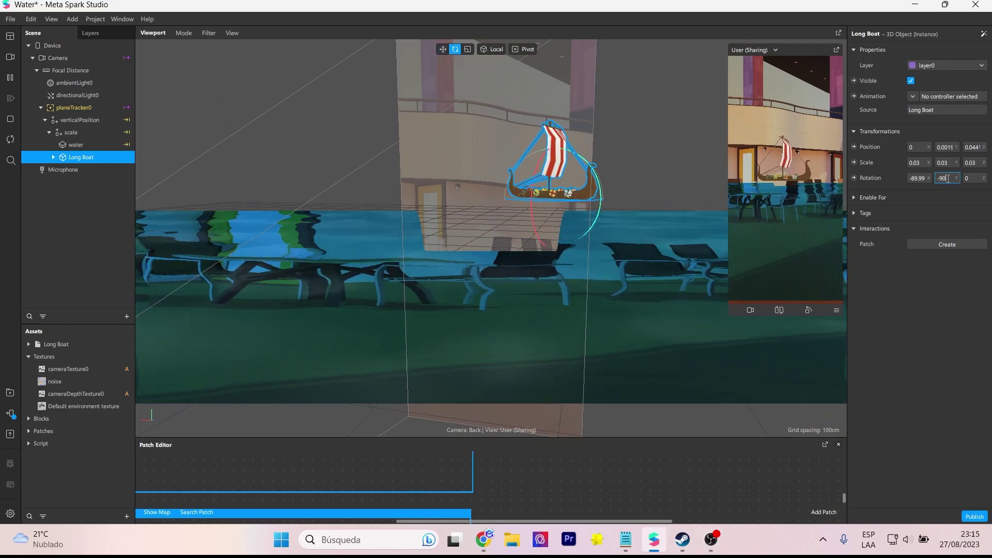
pyautogui.press('BackSpace')
pyautogui.press('BackSpace')
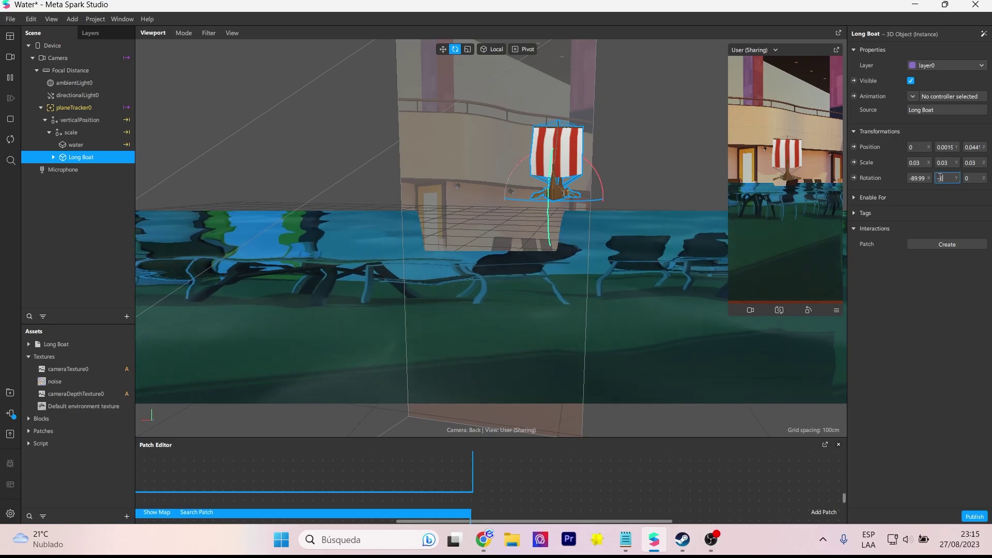
pyautogui.write('180')
pyautogui.press('Return')
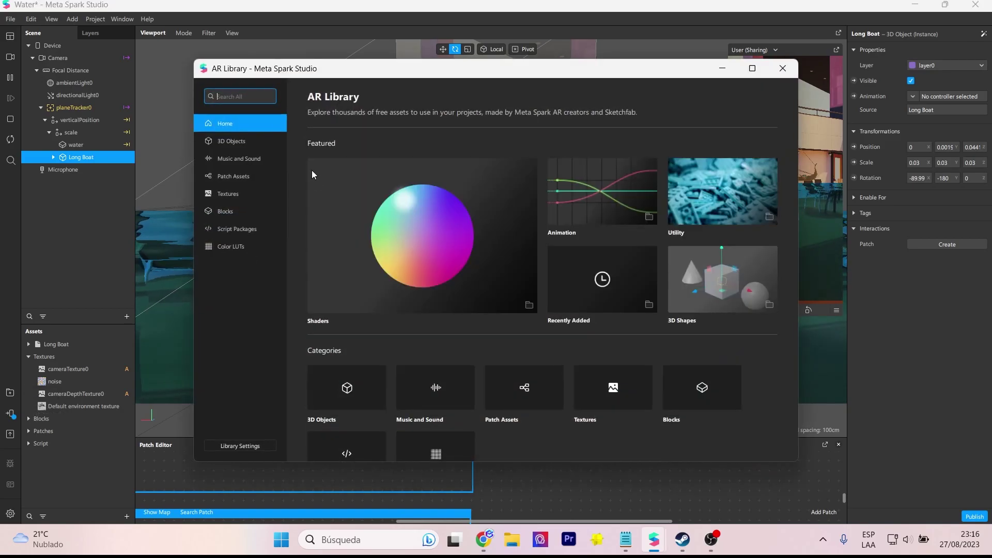
pyautogui.write('island')
# - Search the AR Library for 'island', import the free floating Island model, and close the library
pyautogui.press('Return')
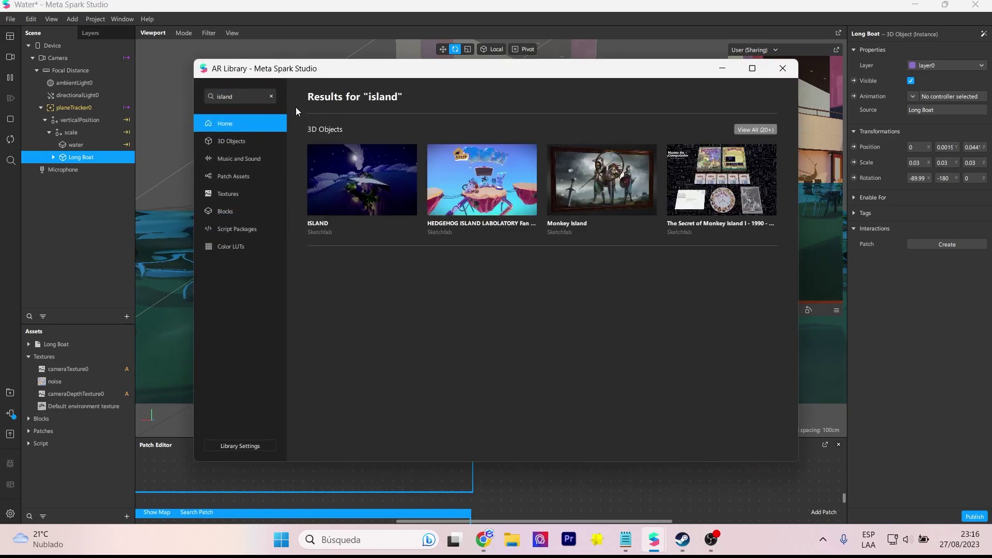
pyautogui.click(756, 129)
pyautogui.scroll(-2, 495, 281)
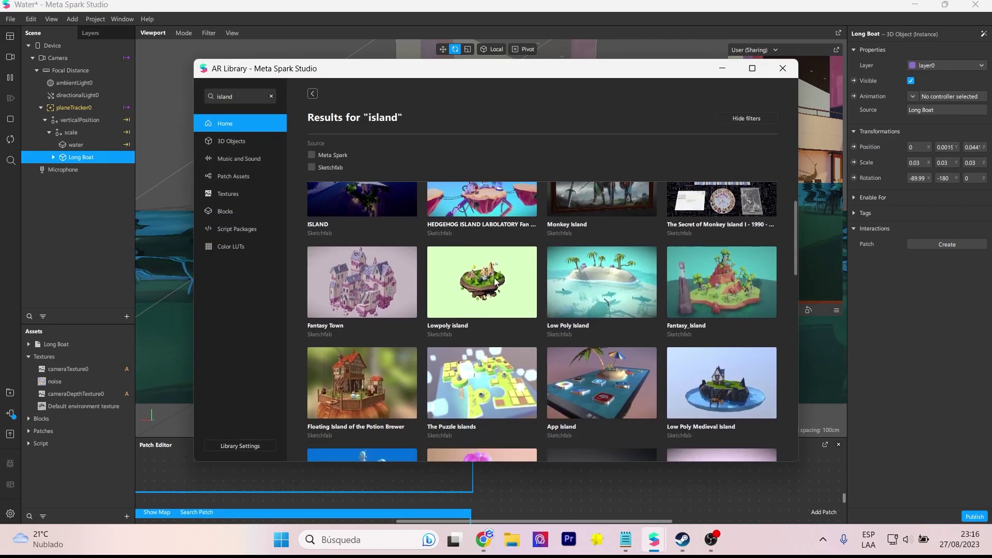
pyautogui.scroll(-1, 495, 282)
pyautogui.scroll(-2, 495, 281)
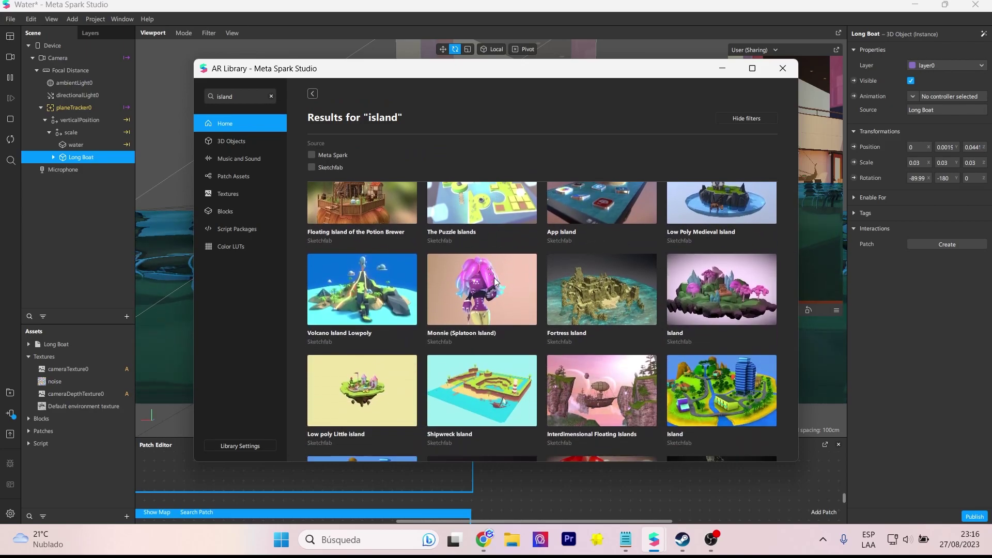
pyautogui.scroll(-3, 494, 281)
pyautogui.scroll(-2, 493, 277)
pyautogui.scroll(-3, 494, 289)
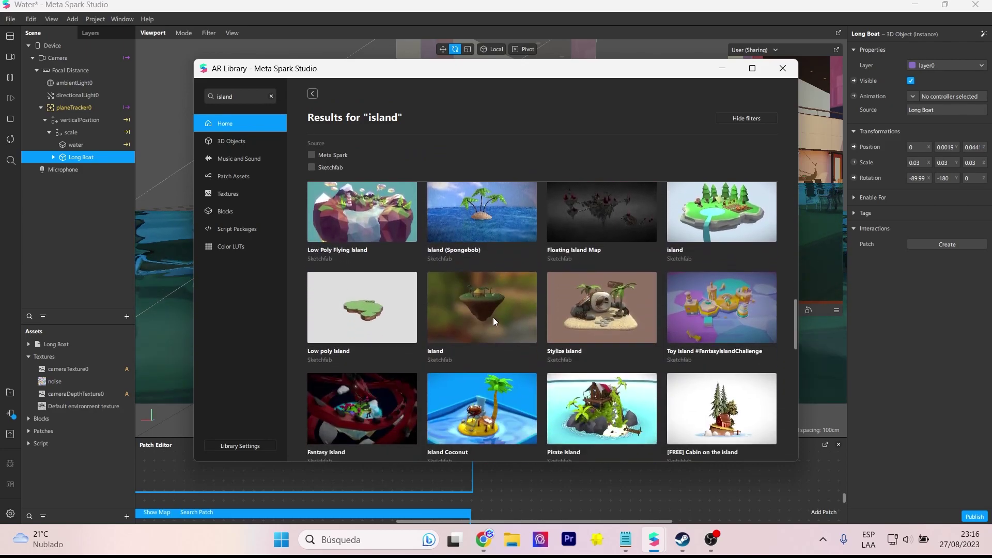
pyautogui.click(495, 304)
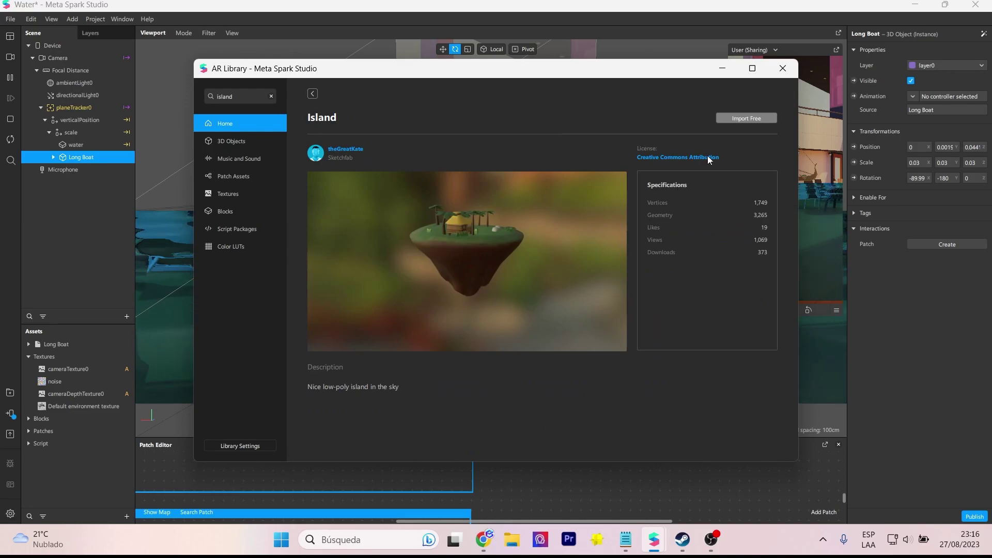
pyautogui.click(742, 115)
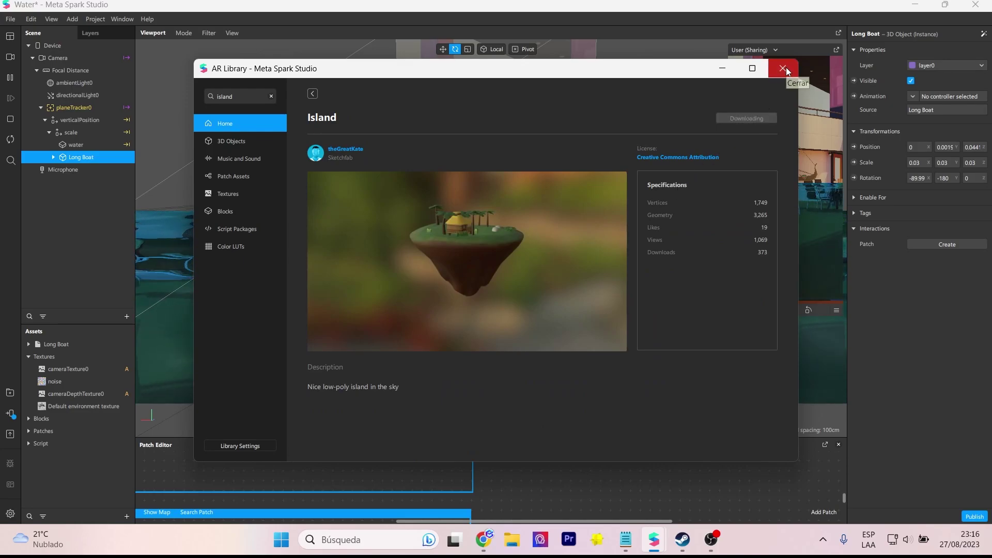
pyautogui.click(745, 118)
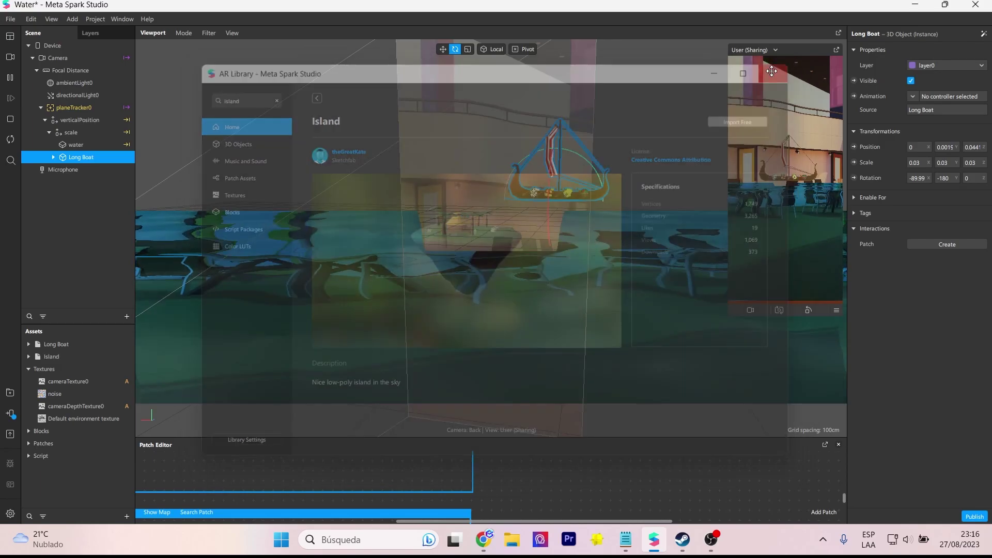
# - Place the Island under the scale node and set its scale to 0.04
pyautogui.moveTo(52, 357)
pyautogui.mouseDown()
pyautogui.moveTo(101, 179)
pyautogui.moveTo(103, 133)
pyautogui.moveTo(110, 138)
pyautogui.mouseUp()
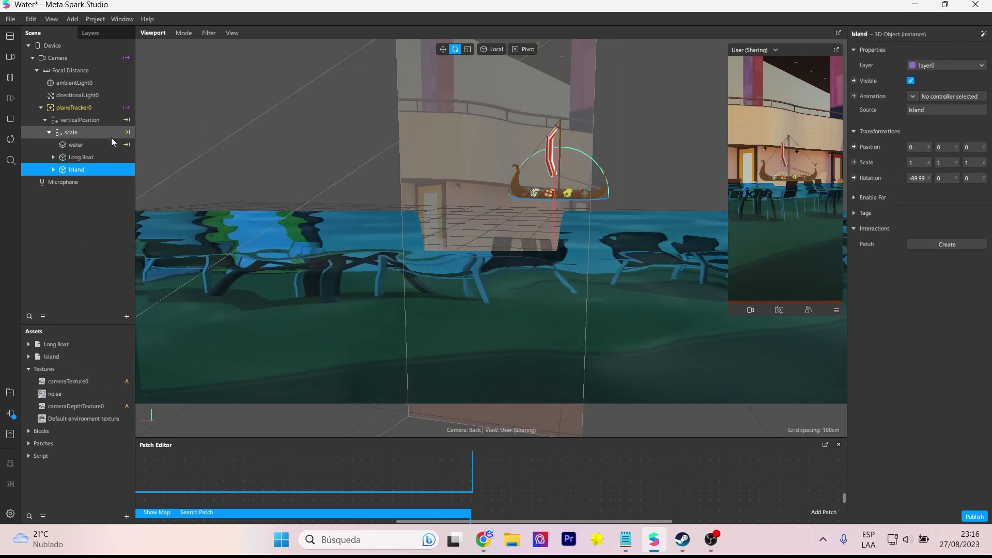
pyautogui.click(917, 162)
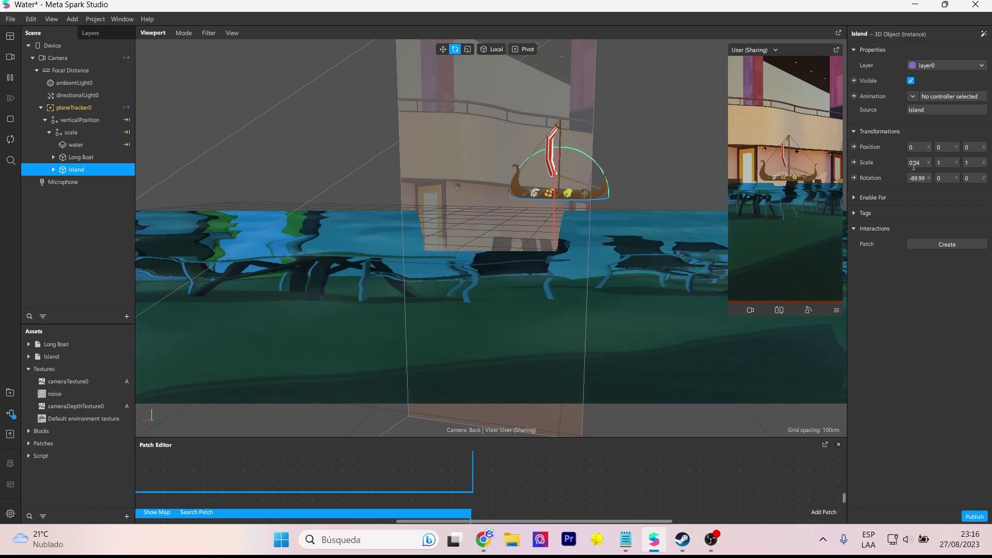
pyautogui.write('0.04')
pyautogui.press('Return')
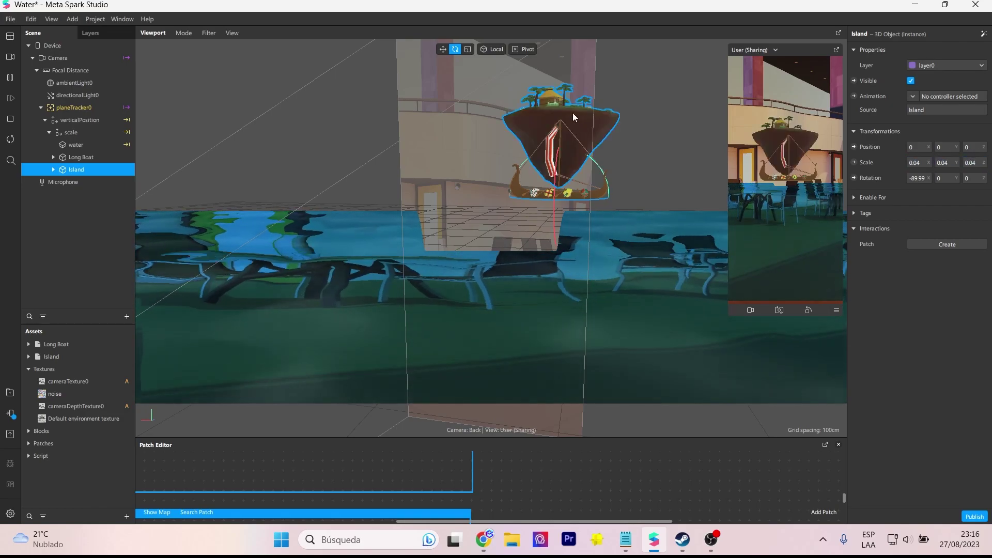
# - Move the Island to the left of and below the boat
pyautogui.scroll(-3, 573, 113)
pyautogui.press('w')
pyautogui.moveTo(653, 175); pyautogui.dragTo(428, 146)
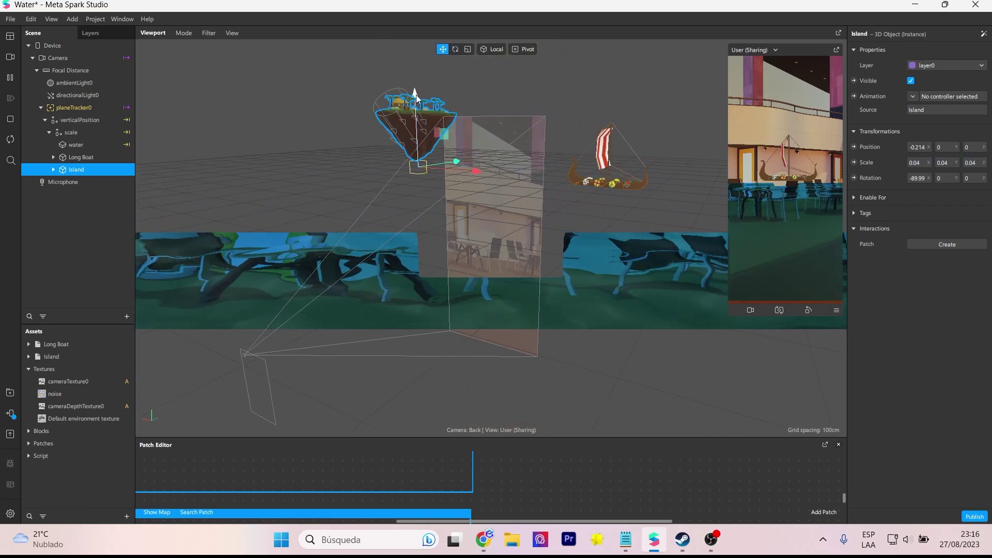
pyautogui.moveTo(439, 204); pyautogui.dragTo(397, 222)
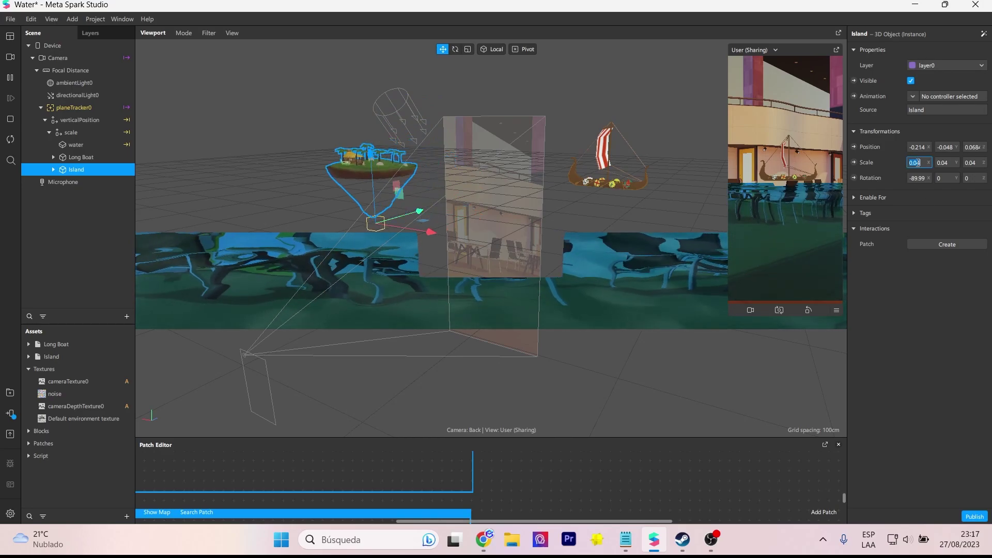
# - Scale the Island to 0.03 on all axes and fine-tune it to position -0.214, -0.039, 0.1801
pyautogui.click(920, 162)
pyautogui.write('0.030.03')
pyautogui.click(973, 162)
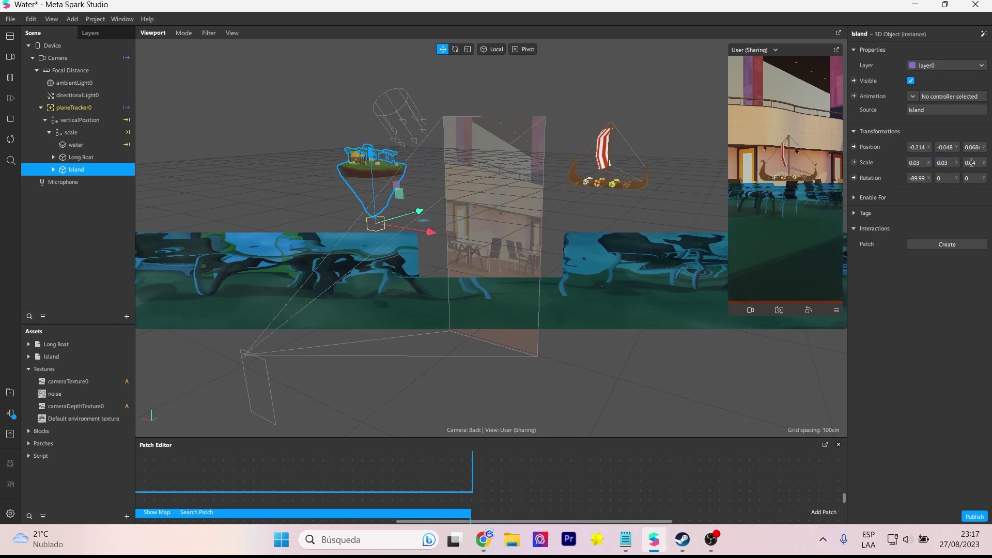
pyautogui.write('0.03')
pyautogui.moveTo(371, 155); pyautogui.dragTo(373, 141)
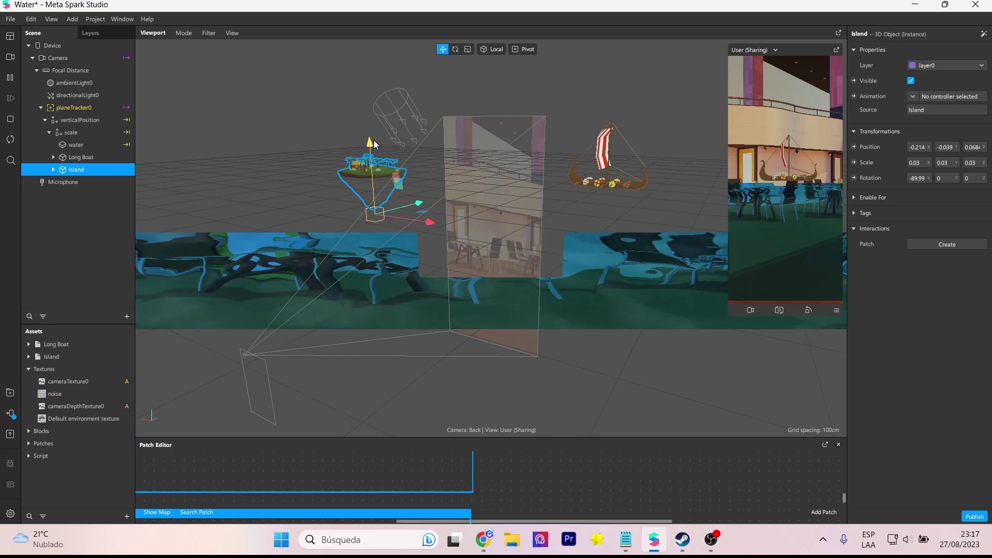
pyautogui.moveTo(374, 140)
pyautogui.mouseDown(button='right')
pyautogui.moveTo(285, 280)
pyautogui.moveTo(497, 262)
pyautogui.mouseUp(button='right')
pyautogui.moveTo(612, 143); pyautogui.dragTo(600, 152)
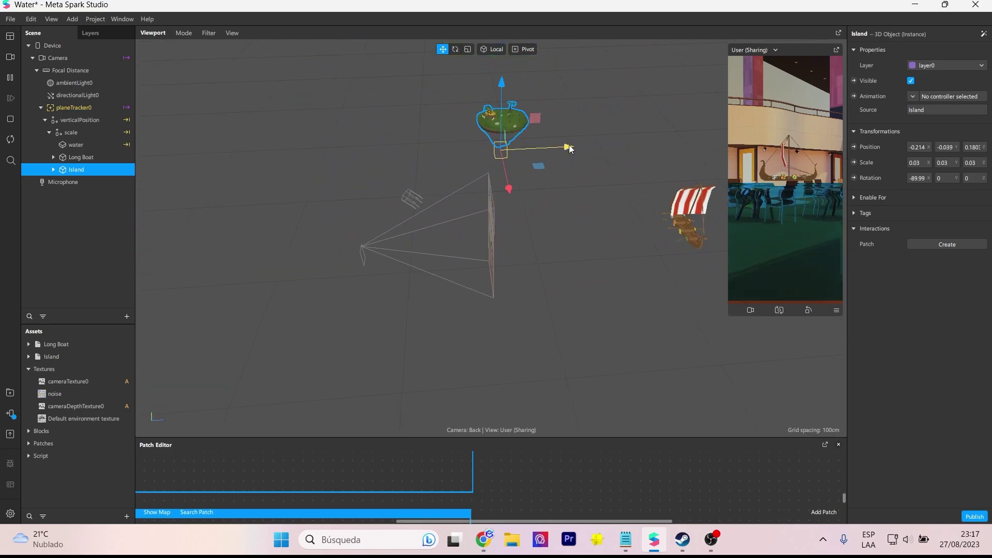
# - Duplicate the Island into Island0 and move the copy further left
pyautogui.rightClick(75, 172)
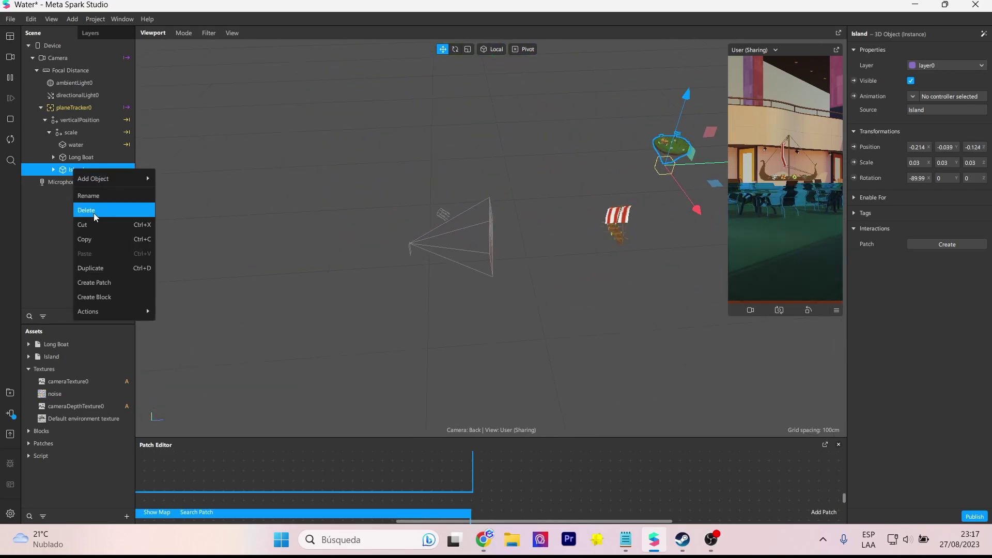
pyautogui.click(95, 270)
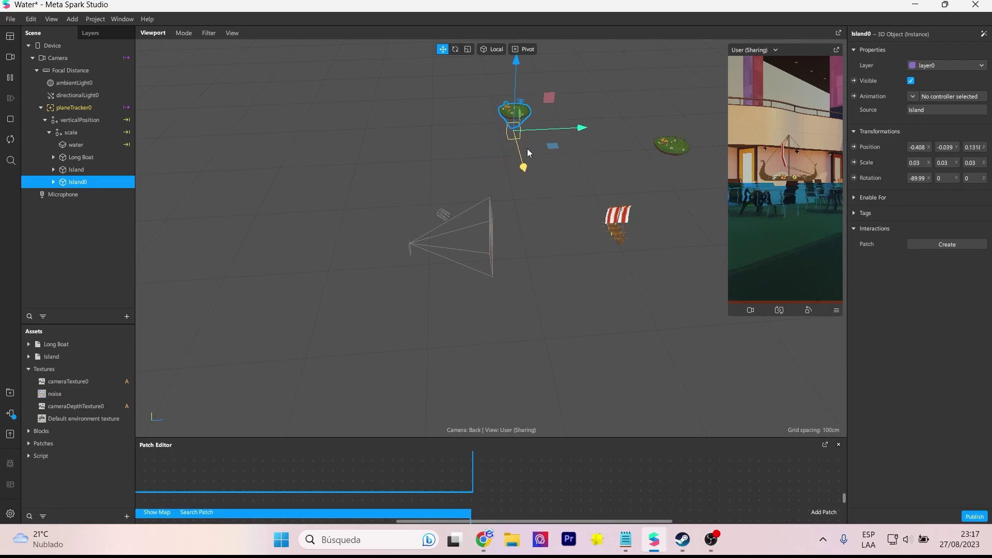
pyautogui.moveTo(527, 148); pyautogui.dragTo(519, 133)
pyautogui.moveTo(519, 133)
pyautogui.mouseDown(button='right')
pyautogui.moveTo(615, 138)
pyautogui.moveTo(478, 140)
pyautogui.moveTo(535, 123)
pyautogui.moveTo(525, 136)
pyautogui.moveTo(430, 142)
pyautogui.moveTo(471, 107)
pyautogui.moveTo(506, 98)
pyautogui.moveTo(517, 163)
pyautogui.moveTo(556, 200)
pyautogui.moveTo(447, 190)
pyautogui.moveTo(371, 202)
pyautogui.moveTo(412, 236)
pyautogui.moveTo(454, 197)
pyautogui.moveTo(500, 195)
pyautogui.moveTo(389, 200)
pyautogui.moveTo(383, 276)
pyautogui.moveTo(573, 273)
pyautogui.moveTo(357, 242)
pyautogui.moveTo(336, 219)
pyautogui.moveTo(540, 229)
pyautogui.moveTo(199, 215)
pyautogui.mouseUp(button='right')
# - Duplicate Island0 into Island1, move it right of the boat, and scale it to 0.02
pyautogui.rightClick(74, 183)
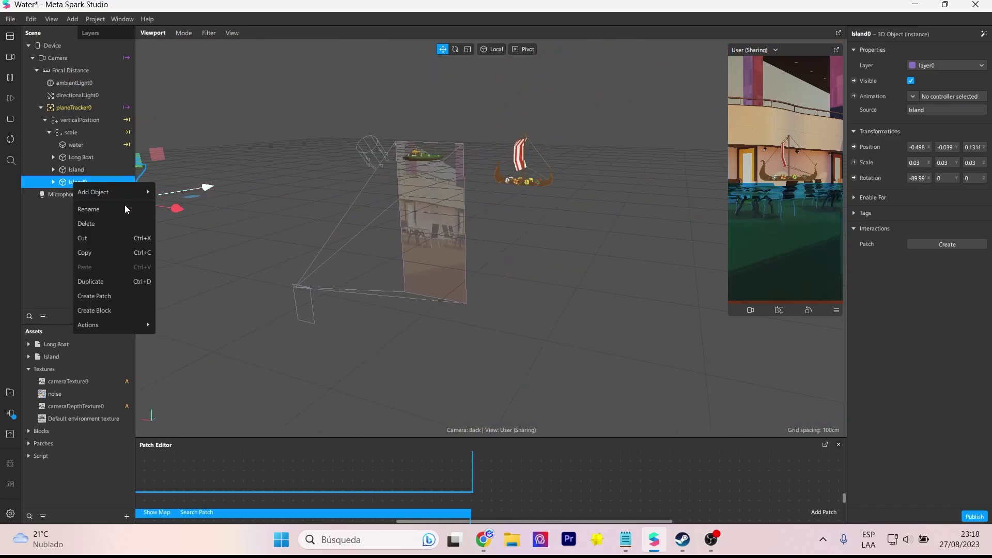
pyautogui.click(115, 280)
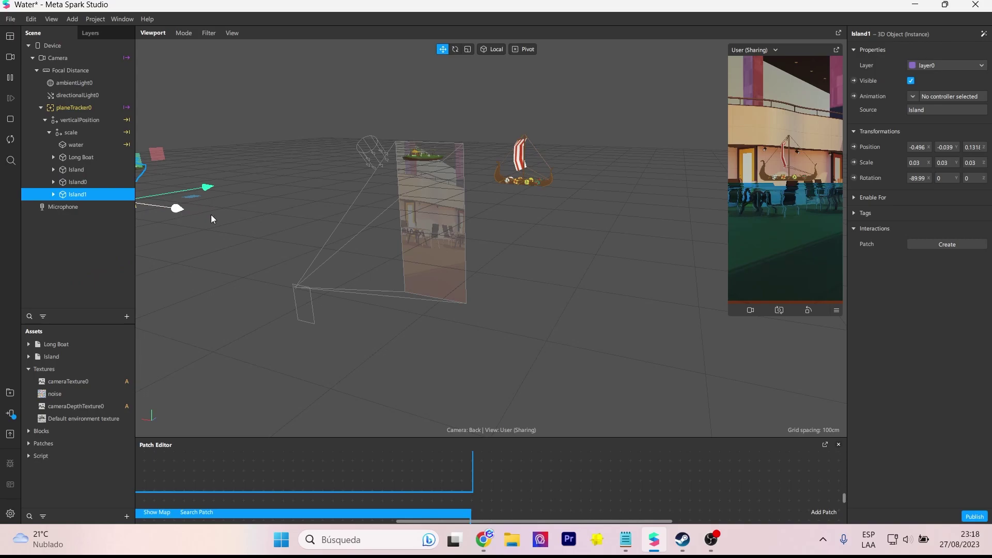
pyautogui.moveTo(476, 258); pyautogui.dragTo(667, 274)
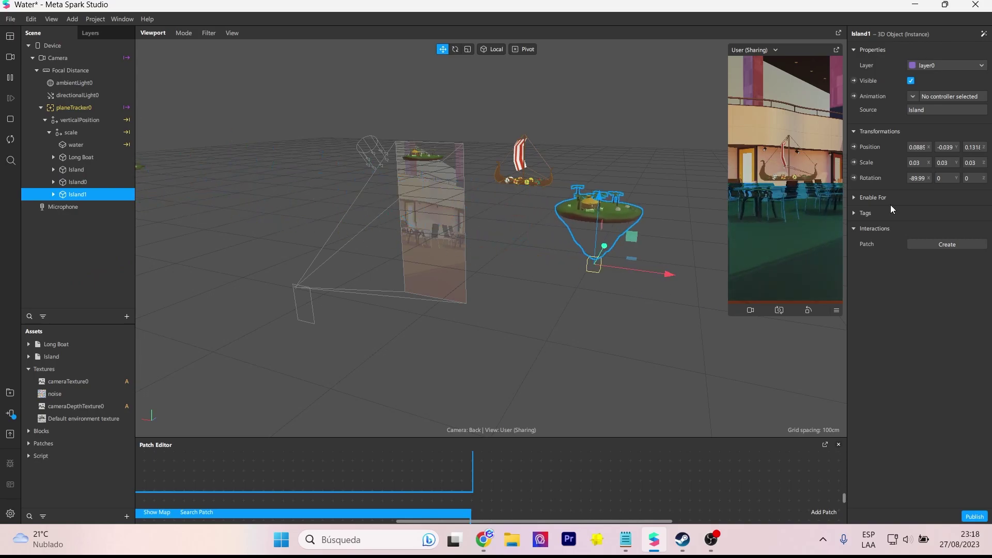
pyautogui.write('0.02')
pyautogui.press('Return')
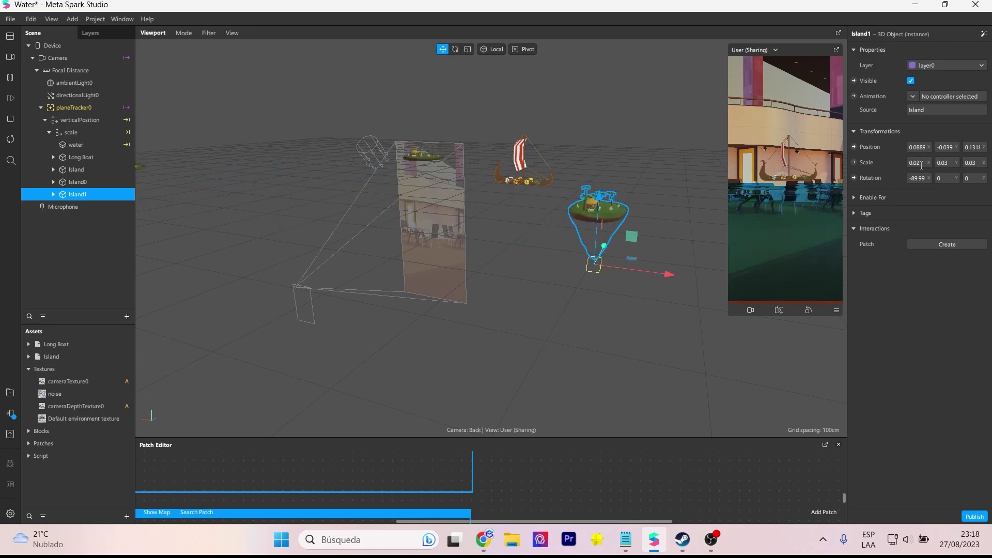
pyautogui.click(966, 163)
pyautogui.write('0.02')
pyautogui.press('Return')
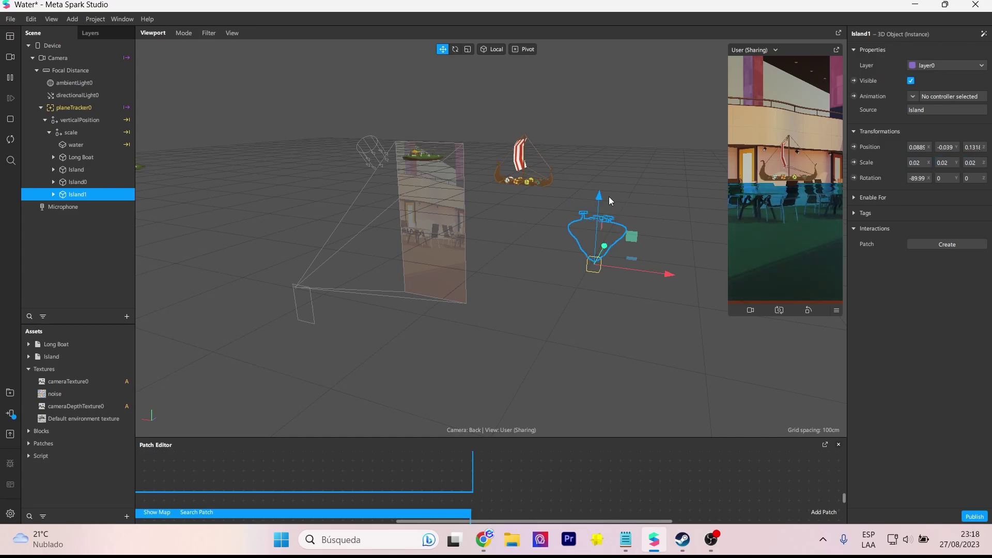
pyautogui.moveTo(601, 183); pyautogui.dragTo(600, 175)
pyautogui.scroll(5, 563, 234)
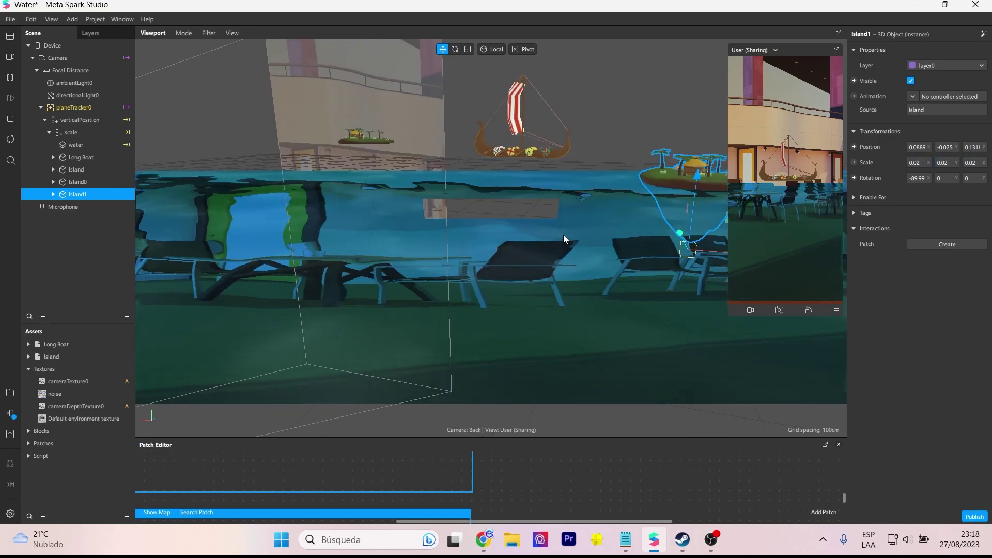
pyautogui.scroll(2, 594, 223)
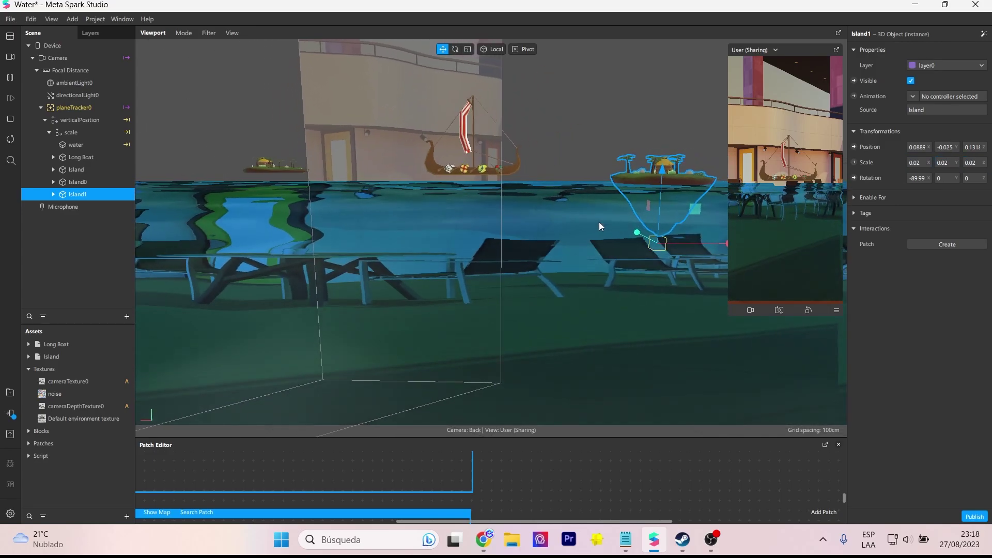
# - Drag the Long Boat object into empty Patch Editor space as a patch
pyautogui.click(88, 157)
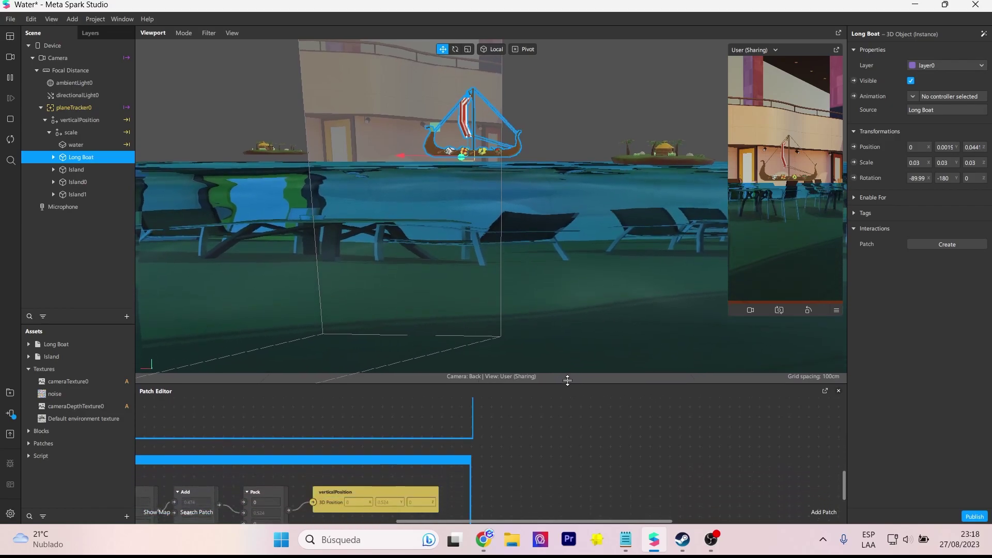
pyautogui.scroll(3, 563, 426)
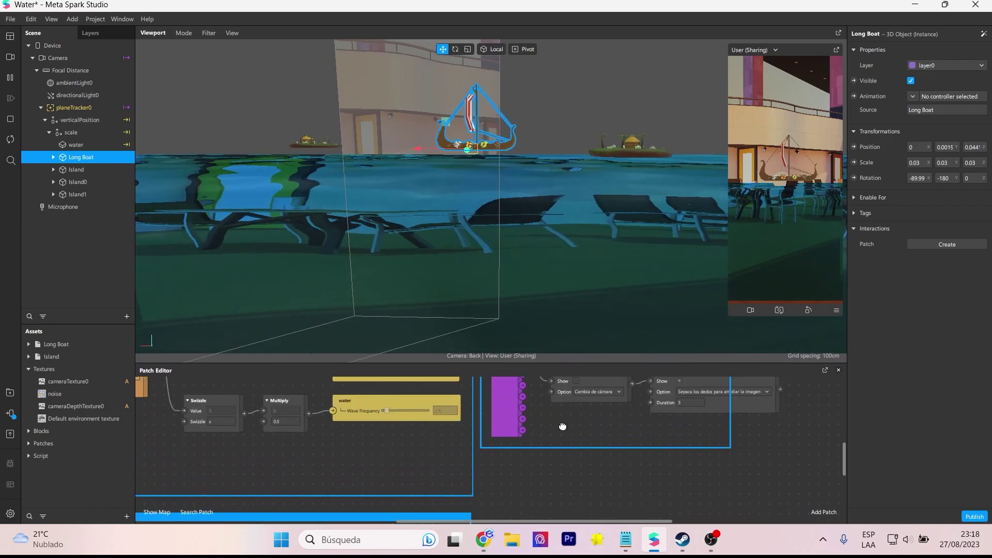
pyautogui.scroll(3, 563, 429)
pyautogui.scroll(5, 563, 429)
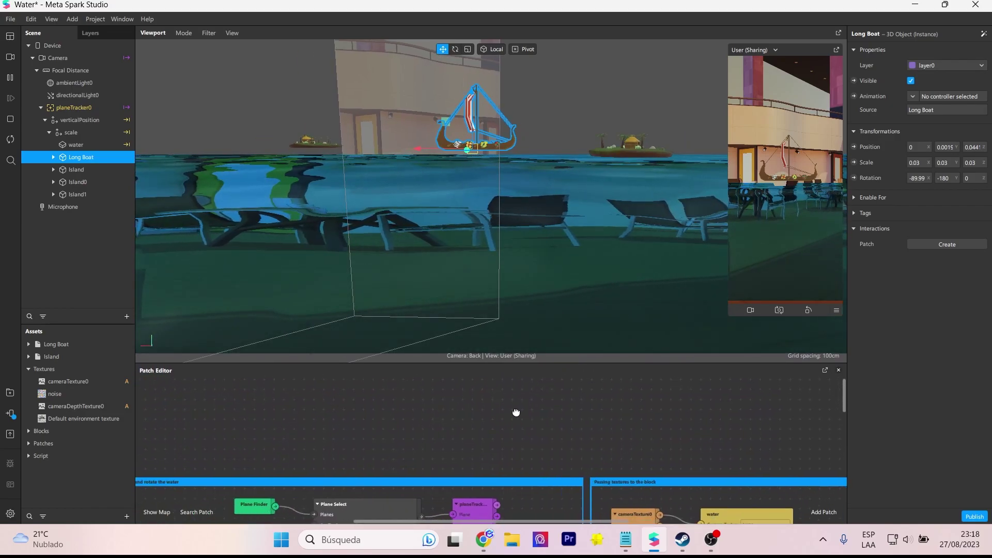
pyautogui.moveTo(524, 412); pyautogui.dragTo(532, 411)
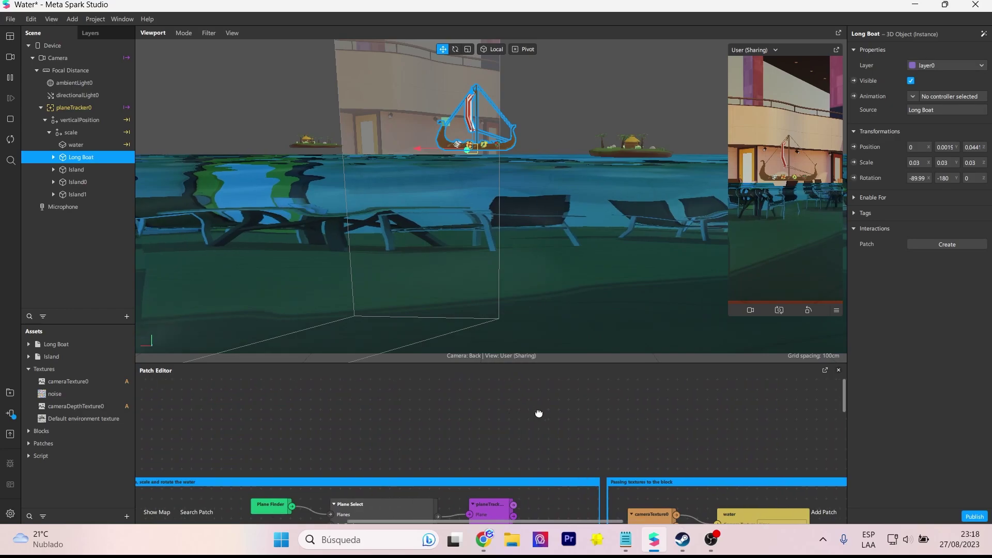
pyautogui.scroll(2, 444, 418)
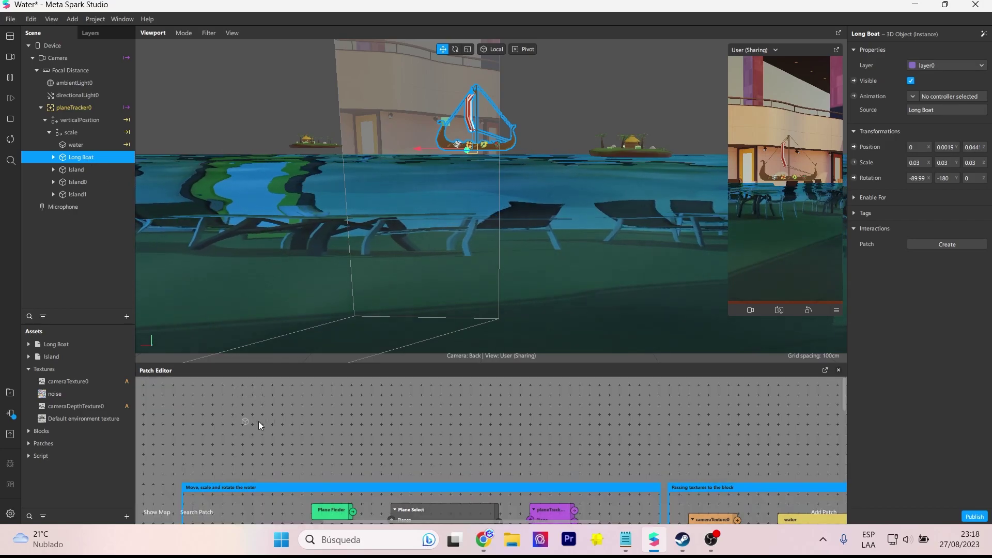
pyautogui.moveTo(151, 237); pyautogui.dragTo(272, 406)
pyautogui.rightClick(324, 407)
# - Add Object Tap and Animation patches, wiring Long Boat → Object Tap → Animation's Play input
pyautogui.write('objec')
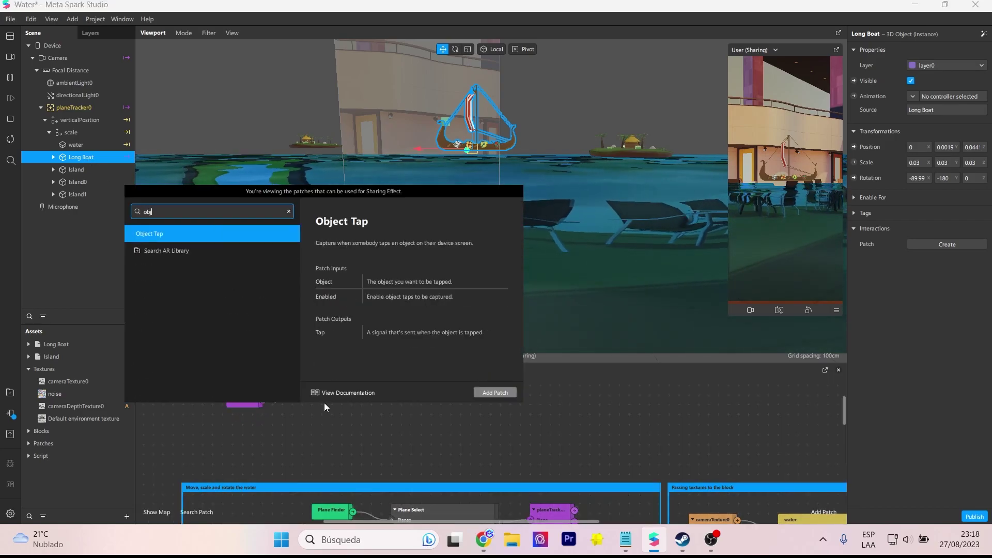
pyautogui.click(493, 392)
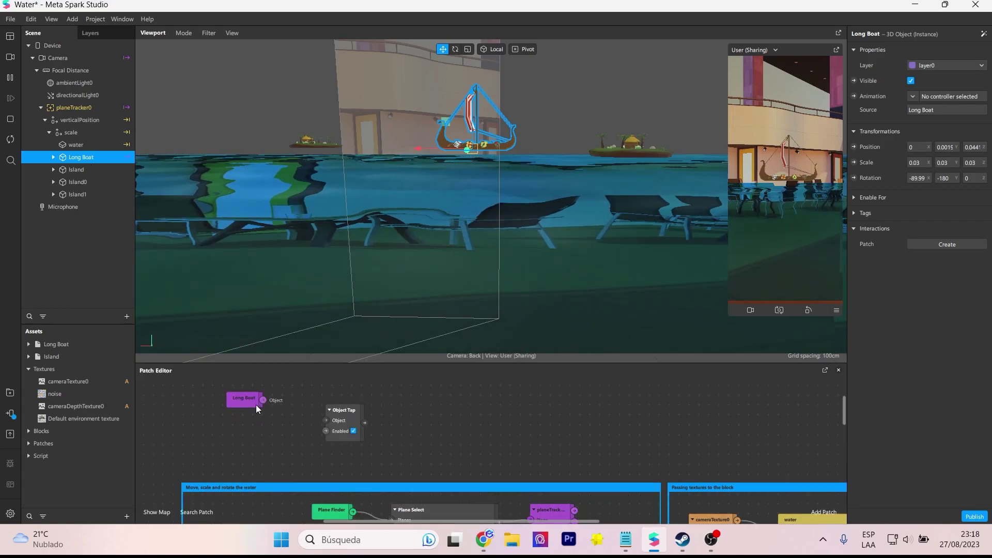
pyautogui.moveTo(327, 425); pyautogui.dragTo(326, 422)
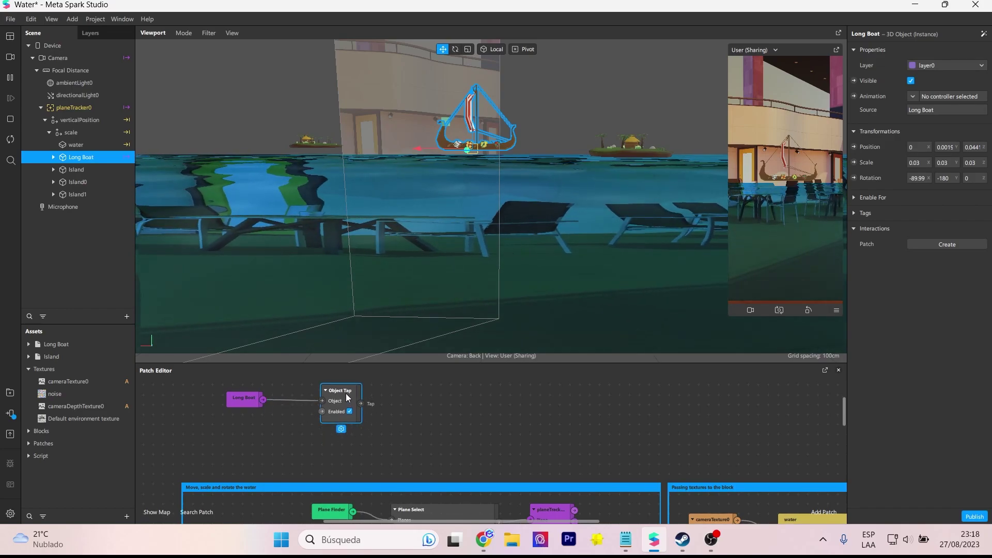
pyautogui.rightClick(473, 399)
pyautogui.write('an')
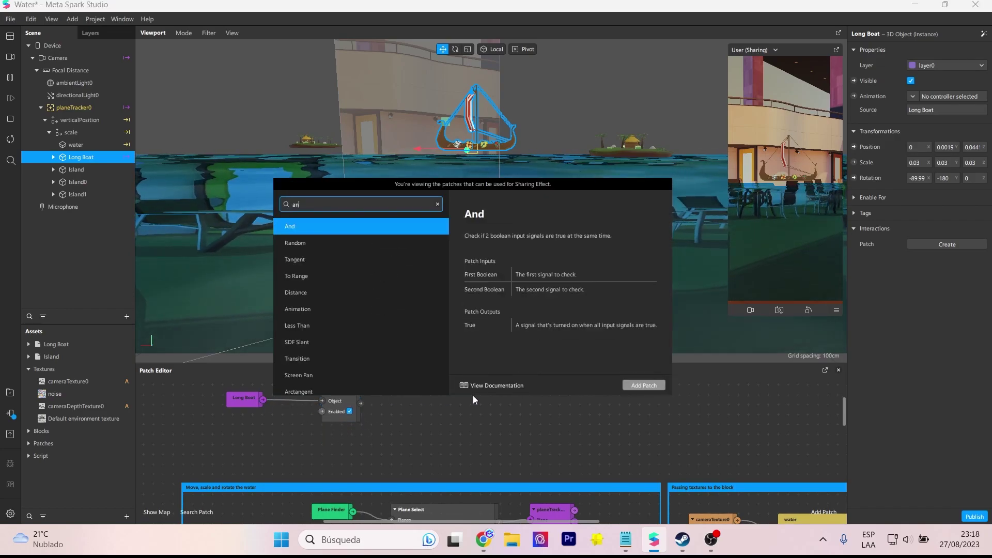
pyautogui.write('im')
pyautogui.press('Return')
pyautogui.moveTo(480, 401)
pyautogui.mouseDown()
pyautogui.moveTo(395, 390)
pyautogui.moveTo(382, 402)
pyautogui.mouseUp()
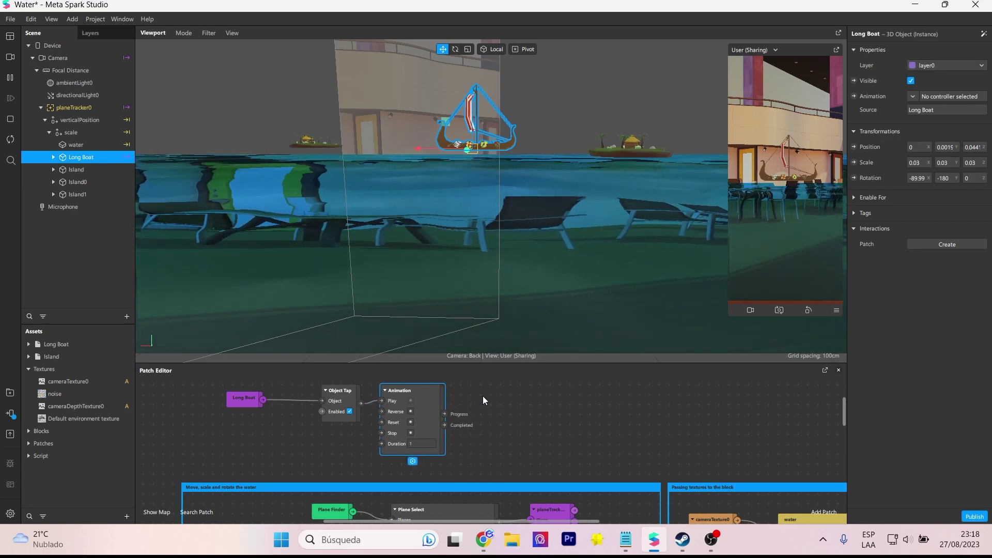
# - Add a Keyframe patch and feed it into the Long Boat's 3D Position patch
pyautogui.rightClick(535, 410)
pyautogui.write('key')
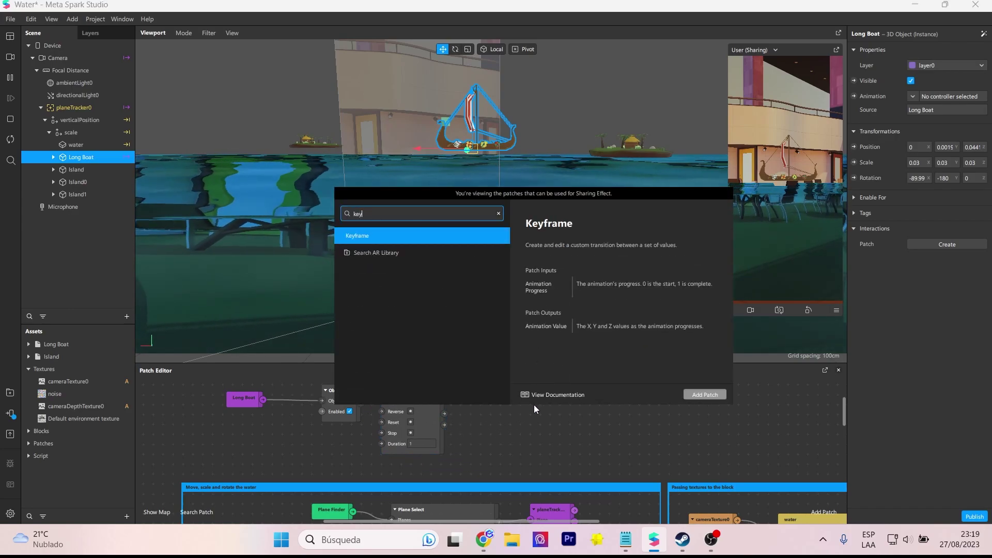
pyautogui.click(704, 395)
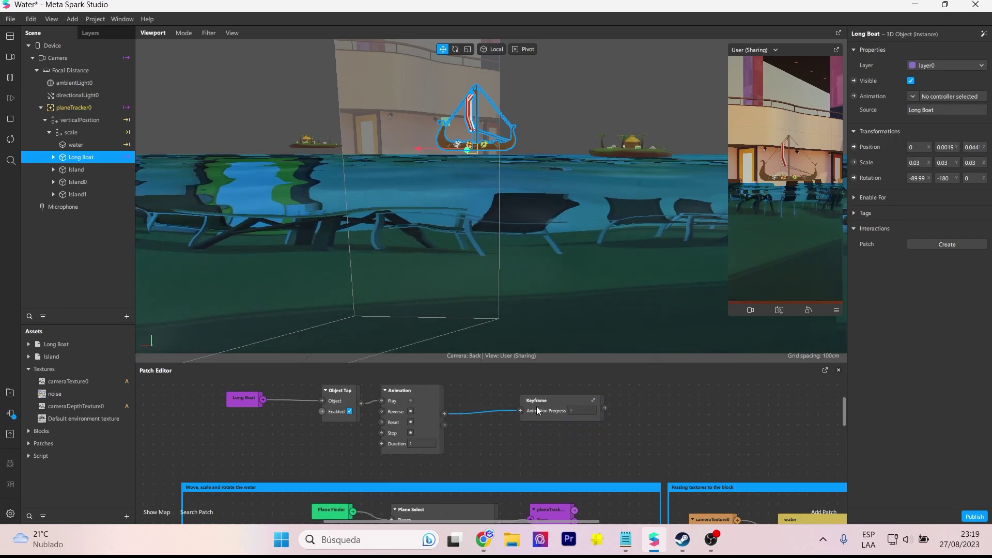
pyautogui.click(853, 147)
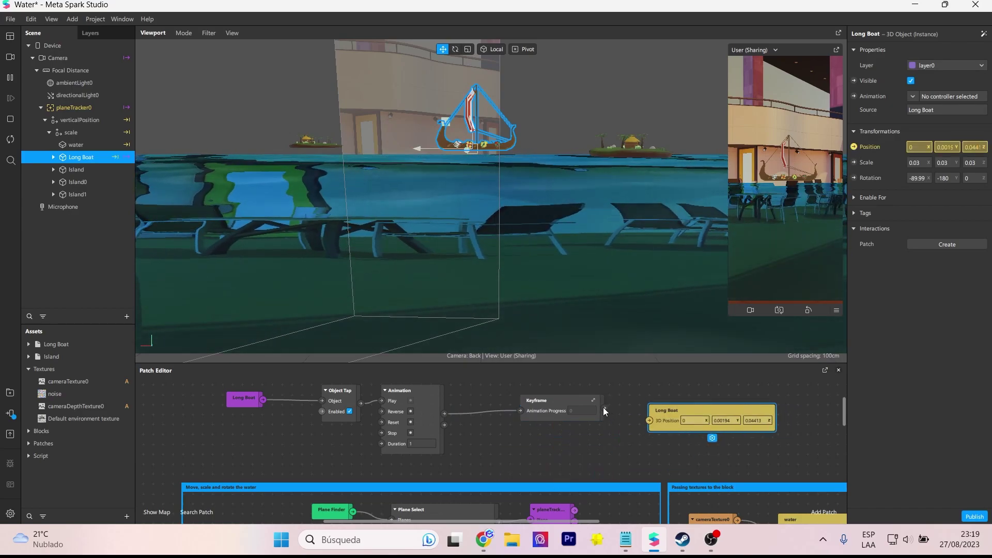
pyautogui.moveTo(605, 411)
pyautogui.mouseDown()
pyautogui.moveTo(649, 420)
pyautogui.moveTo(725, 400)
pyautogui.mouseUp()
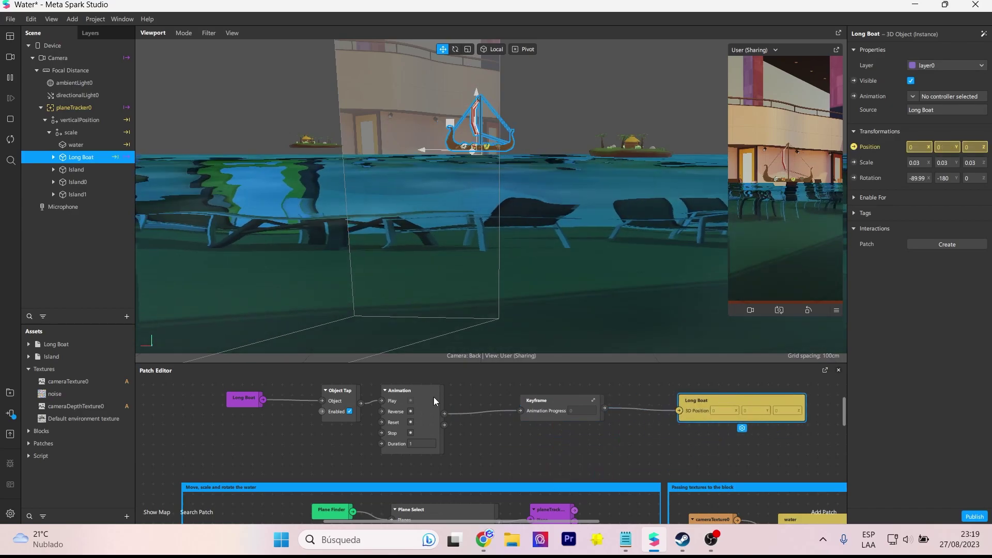
# - Lengthen the keyframe timeline and set the X keyframe at frame 80 to 0.06
pyautogui.click(593, 400)
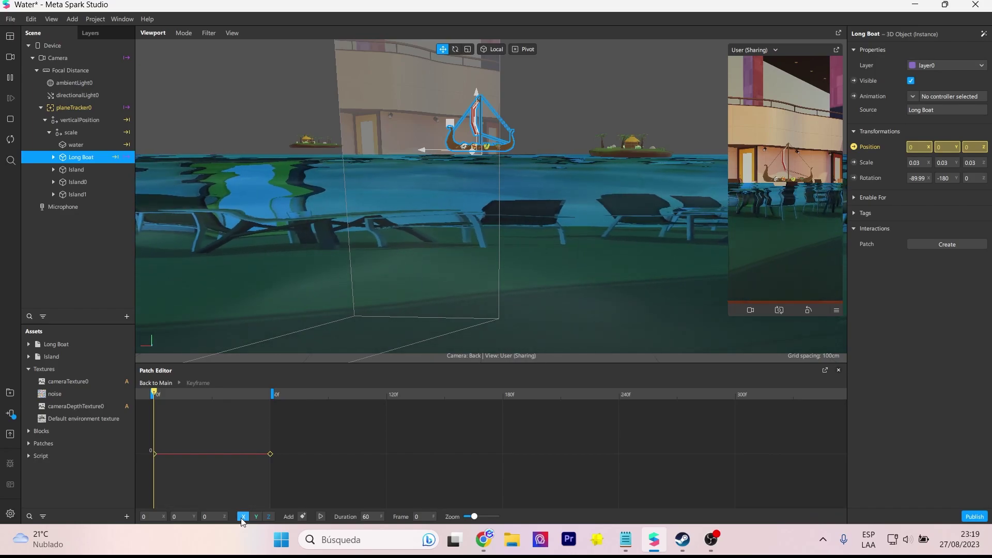
pyautogui.moveTo(272, 394)
pyautogui.mouseDown()
pyautogui.moveTo(545, 395)
pyautogui.moveTo(505, 394)
pyautogui.mouseUp()
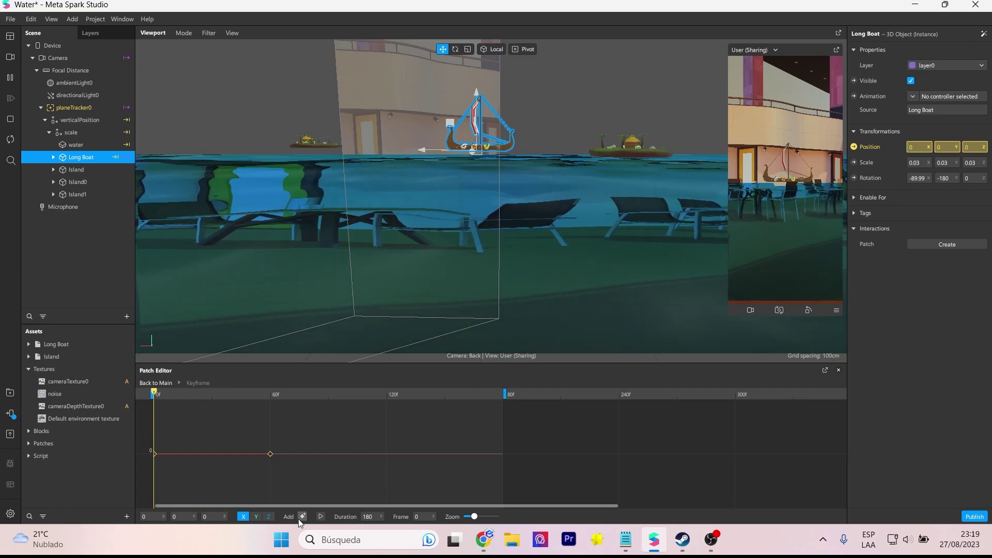
pyautogui.moveTo(159, 392); pyautogui.dragTo(279, 403)
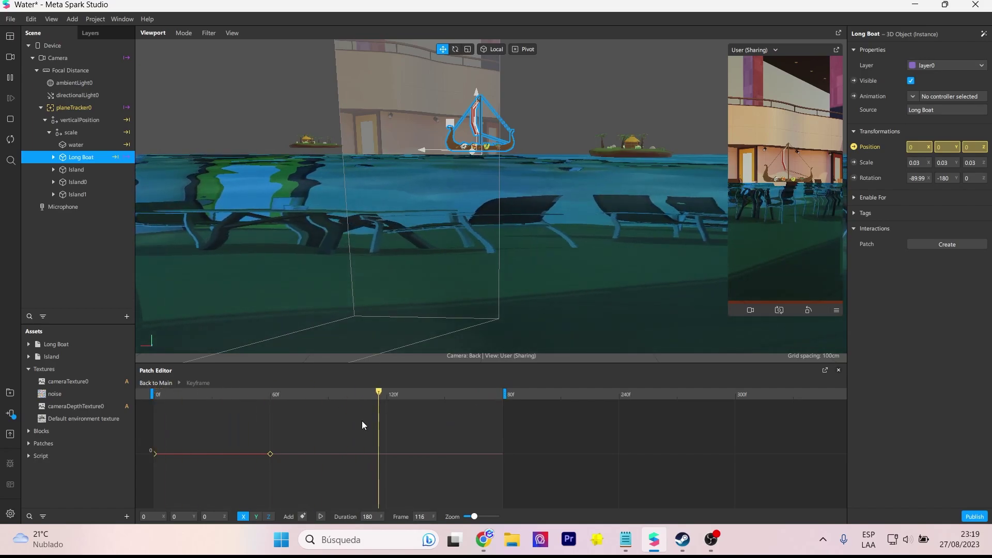
pyautogui.moveTo(271, 453)
pyautogui.mouseDown()
pyautogui.moveTo(308, 449)
pyautogui.moveTo(287, 466)
pyautogui.moveTo(302, 469)
pyautogui.mouseUp()
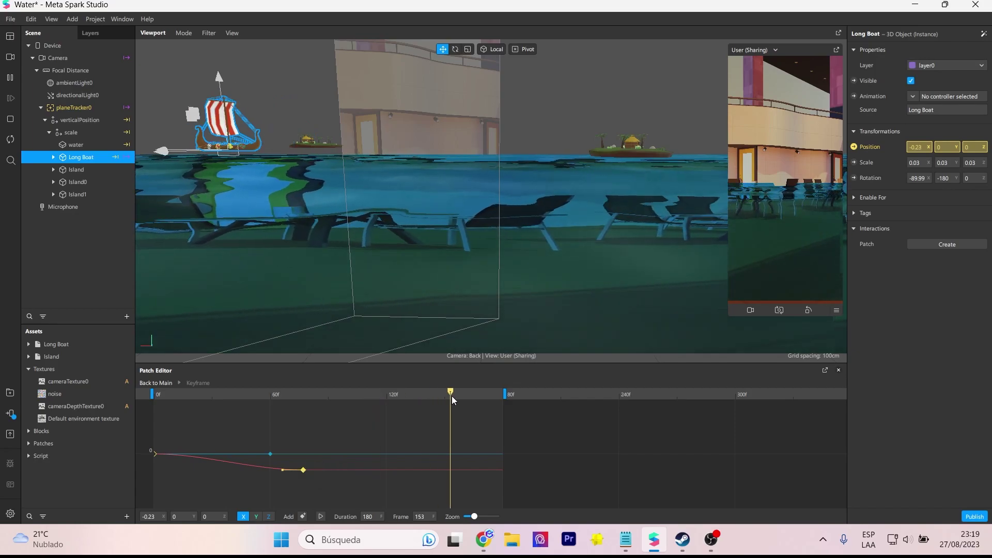
# - Set the end X keyframe to frame 161 at -0.29, then preview the boat's motion
pyautogui.moveTo(452, 395); pyautogui.dragTo(468, 393)
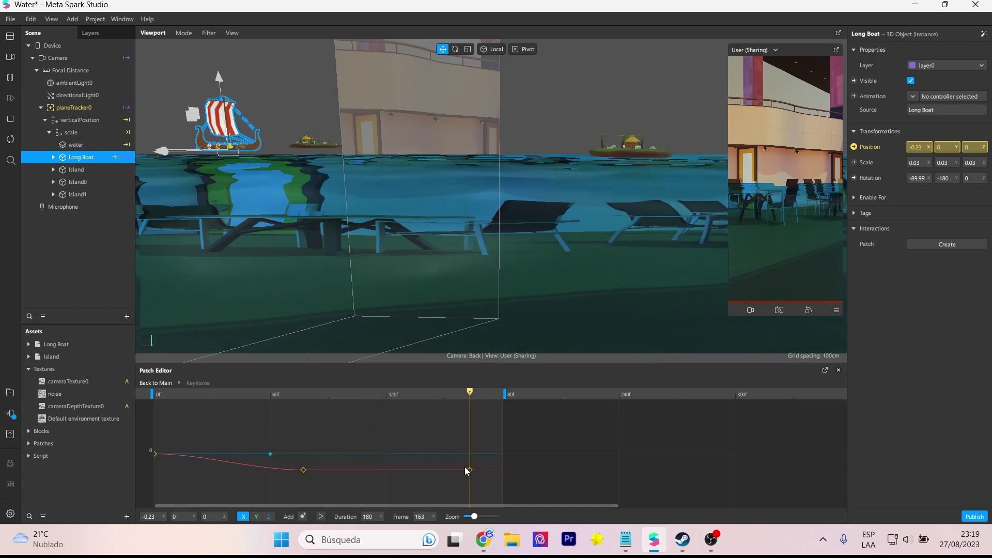
pyautogui.moveTo(467, 470); pyautogui.dragTo(469, 478)
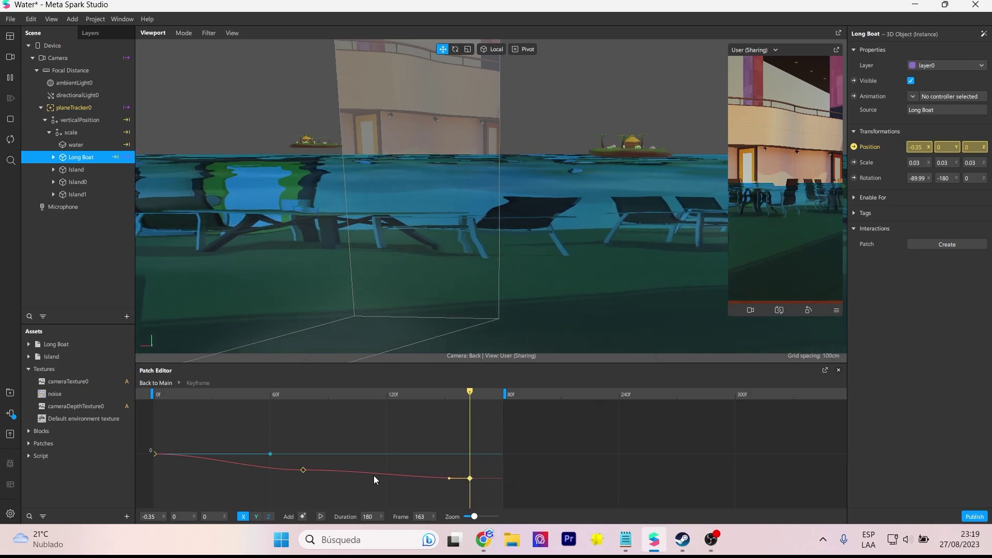
pyautogui.moveTo(305, 469); pyautogui.dragTo(304, 464)
pyautogui.moveTo(470, 479); pyautogui.dragTo(479, 484)
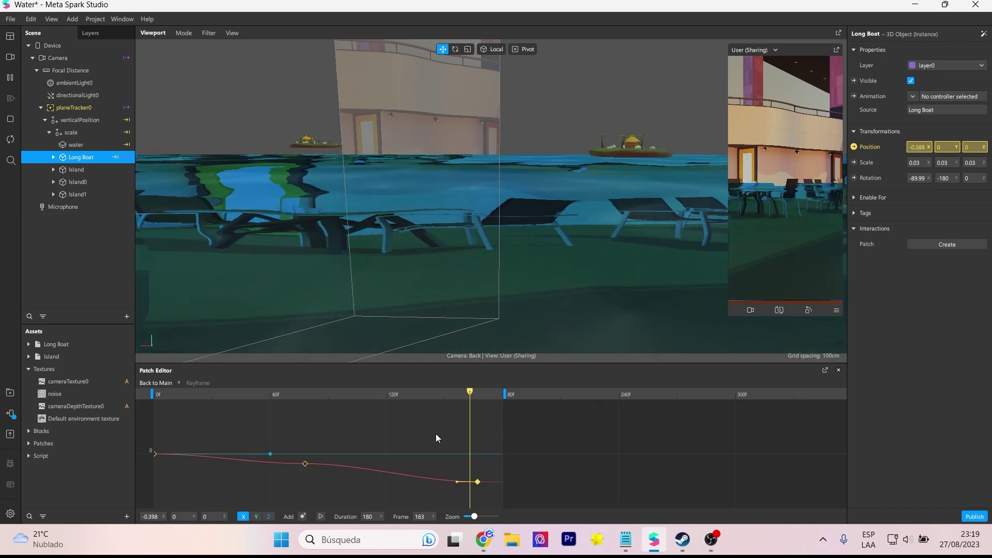
pyautogui.scroll(-2, 436, 439)
pyautogui.click(332, 395)
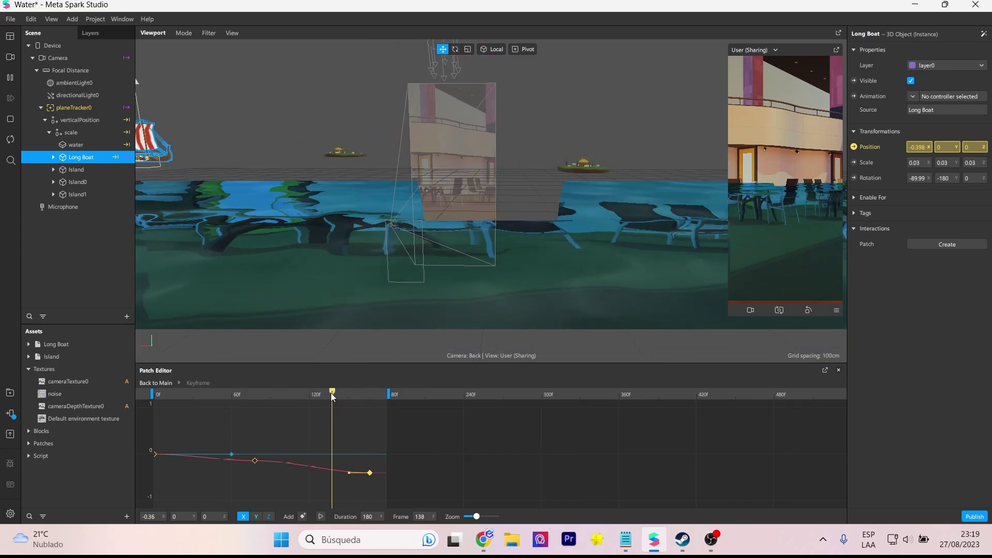
pyautogui.moveTo(332, 394)
pyautogui.mouseDown()
pyautogui.moveTo(249, 398)
pyautogui.moveTo(369, 411)
pyautogui.mouseUp()
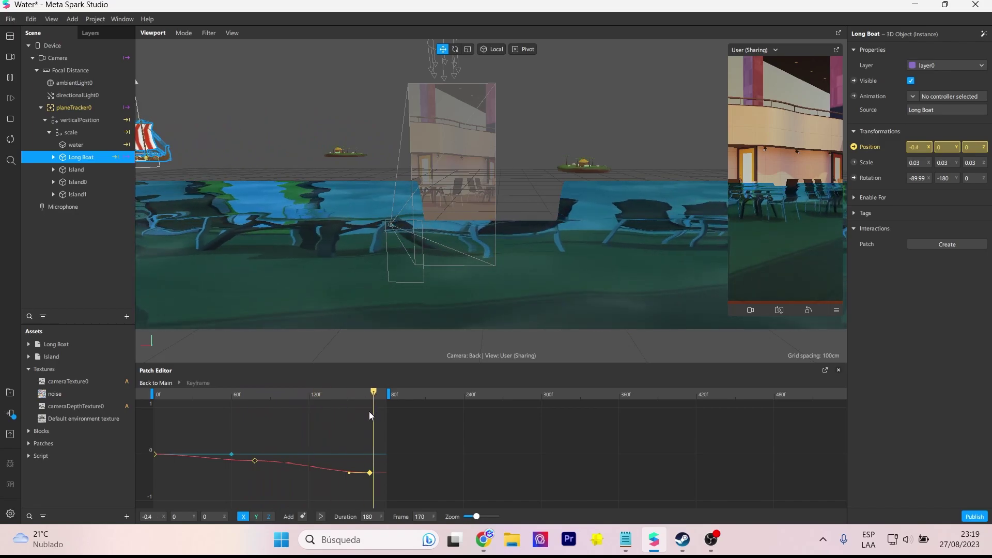
# - Back in the patch graph, set the Animation duration to 5
pyautogui.click(181, 382)
pyautogui.click(420, 449)
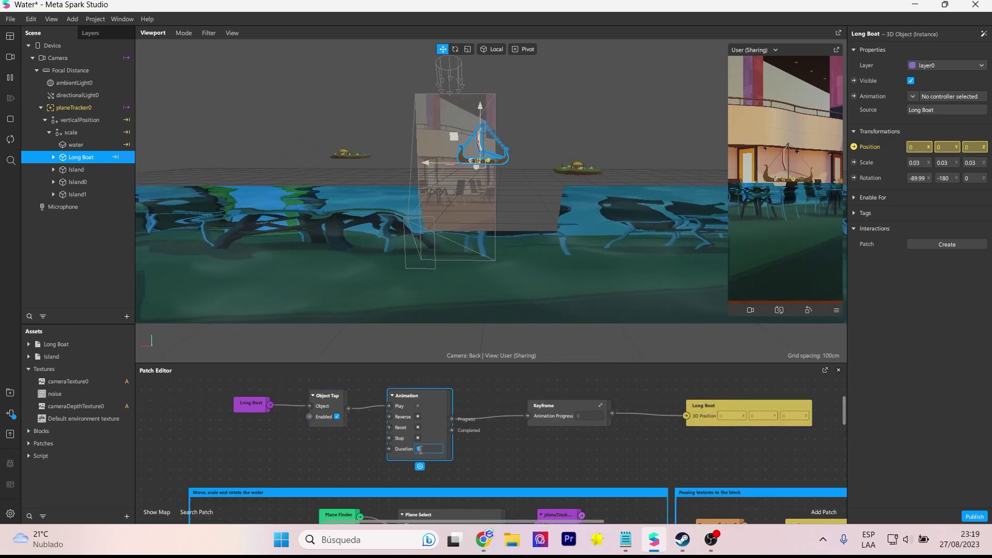
pyautogui.write('5')
pyautogui.press('Return')
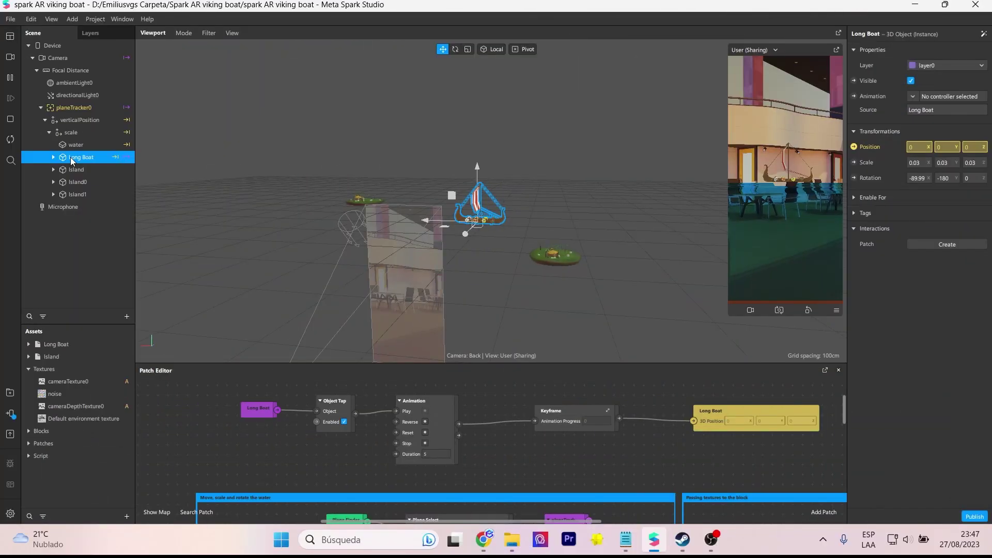
# - Add a 3D Text object under the Long Boat and raise it above the boat
pyautogui.rightClick(72, 161)
pyautogui.moveTo(109, 166)
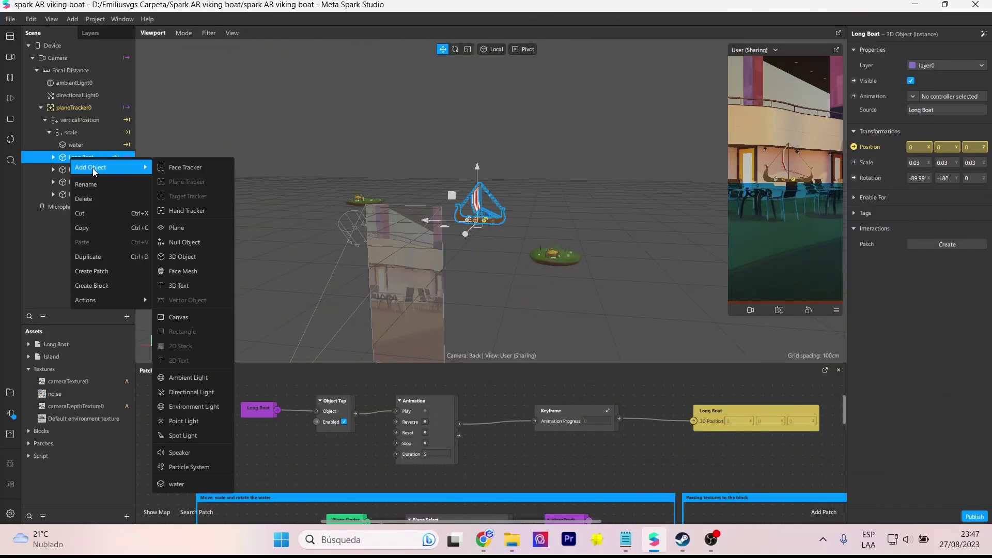
pyautogui.click(185, 290)
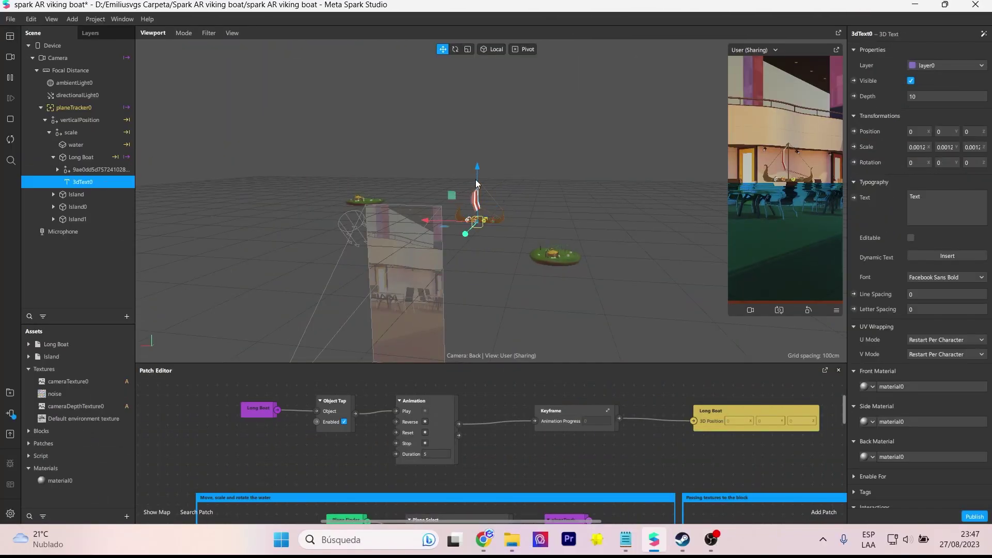
pyautogui.moveTo(478, 149); pyautogui.dragTo(478, 110)
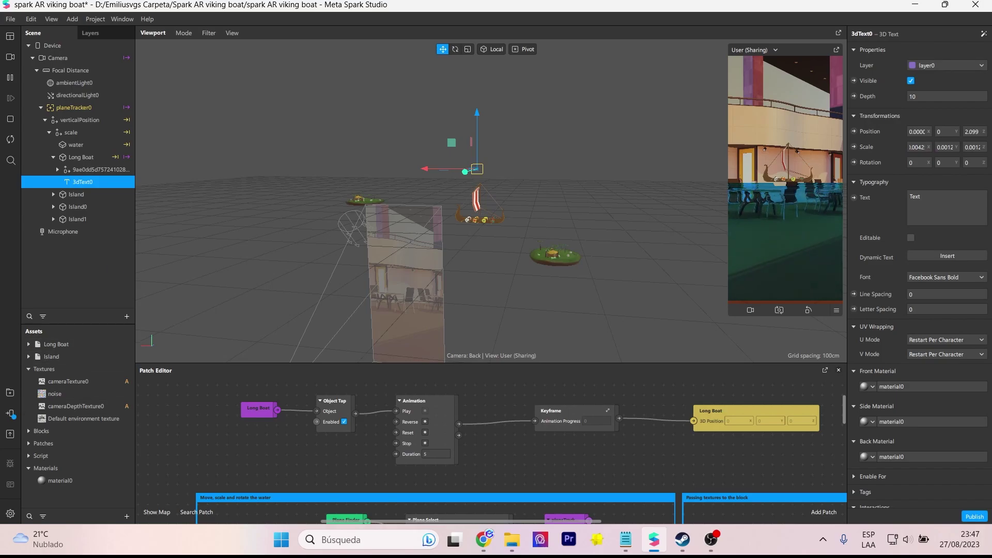
pyautogui.write('425')
# - Set the 3D text's X, Y and Z scale to 0.01
pyautogui.press('Return')
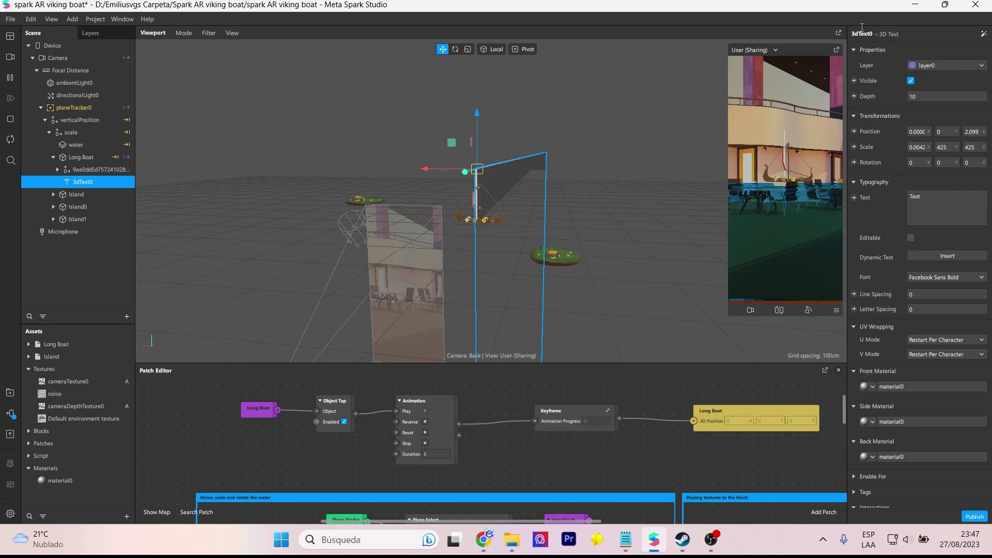
pyautogui.click(944, 147)
pyautogui.write('0.0')
pyautogui.click(974, 146)
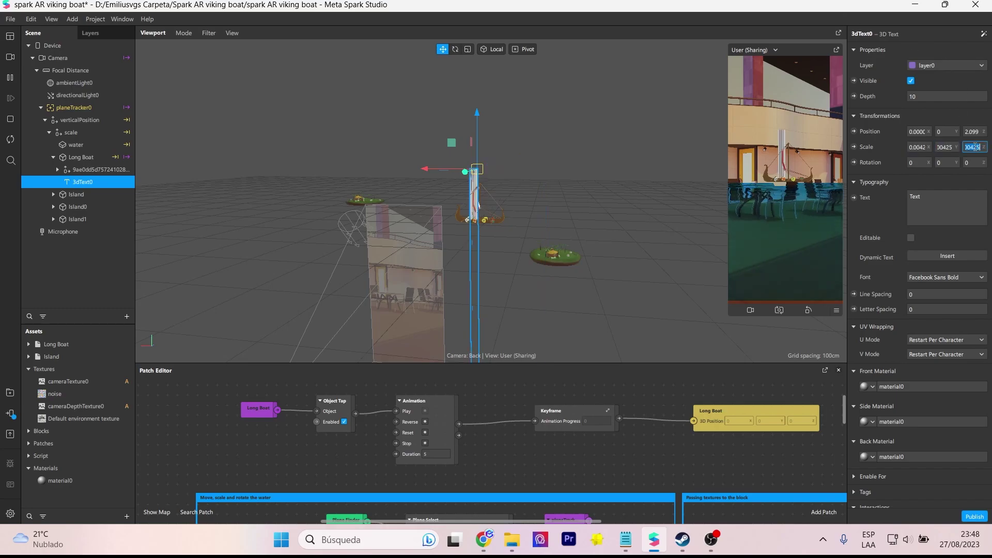
pyautogui.press('Return')
pyautogui.scroll(5, 480, 207)
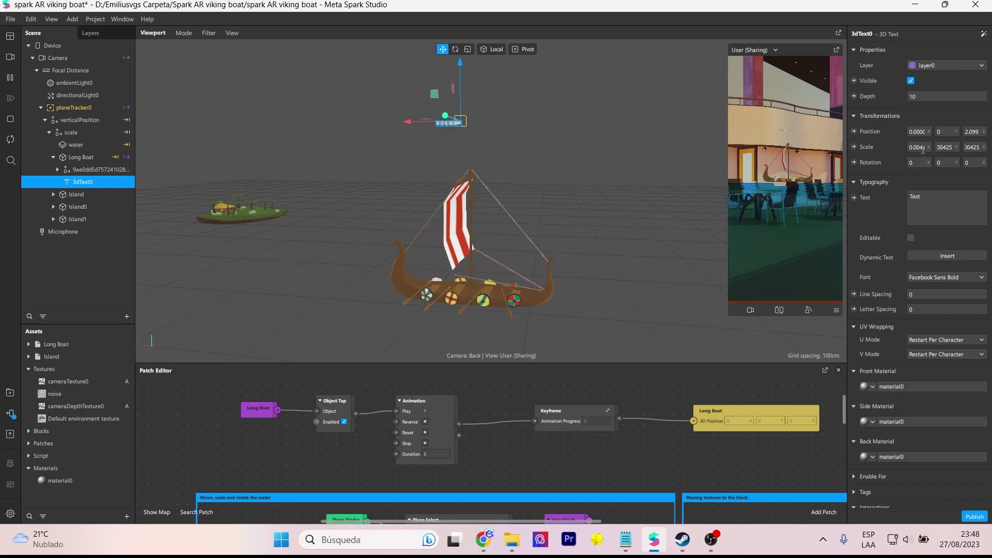
pyautogui.write('0.1')
pyautogui.press('Return')
pyautogui.doubleClick(914, 148)
pyautogui.write('0.01')
pyautogui.click(945, 147)
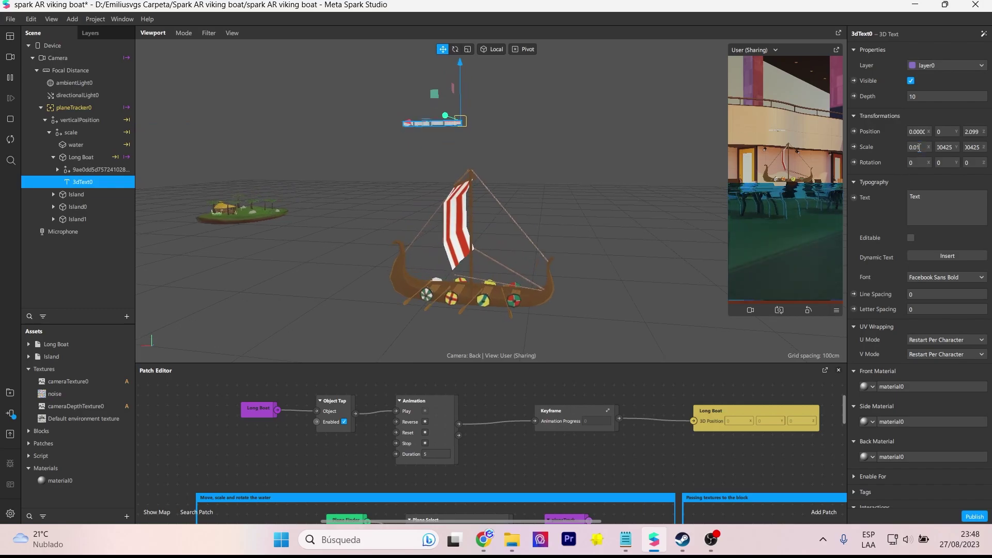
pyautogui.write('0.01')
# - Rotate the text 90 degrees on X so it stands upright and reads correctly
pyautogui.click(455, 49)
pyautogui.moveTo(452, 82); pyautogui.dragTo(801, 176)
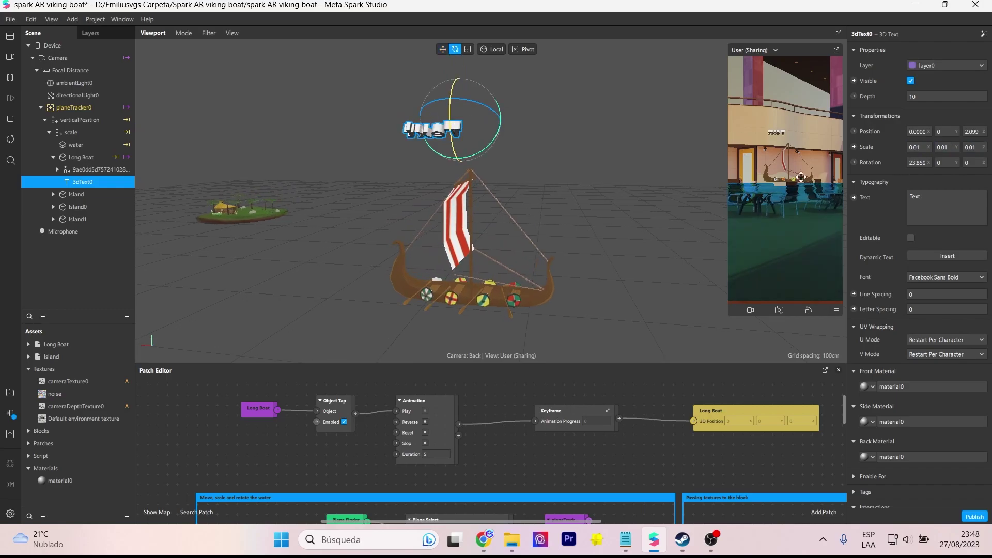
pyautogui.press('Return')
pyautogui.moveTo(914, 161); pyautogui.dragTo(931, 175)
pyautogui.write('he journey begins')
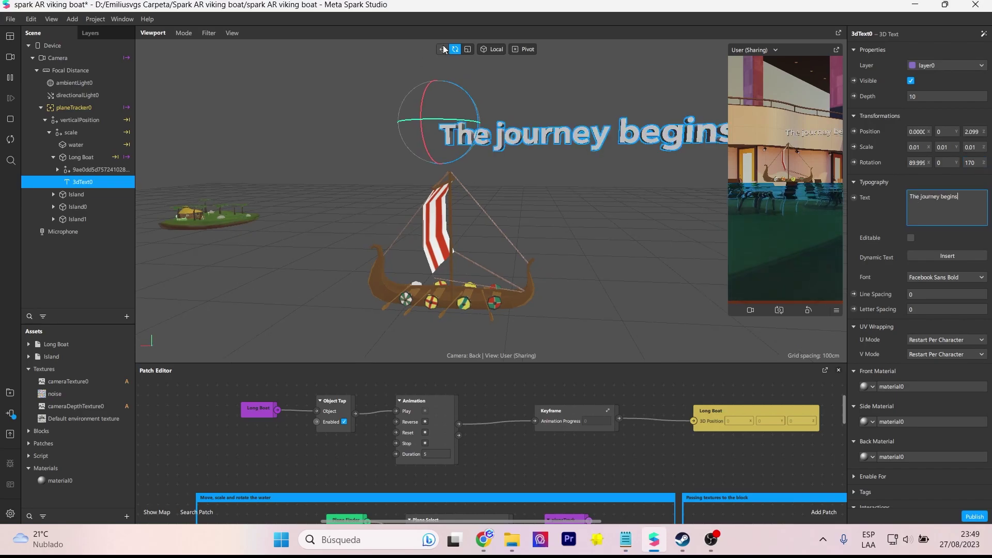
# - Slide the text left above the boat and fine-tune its turn
pyautogui.moveTo(491, 121); pyautogui.dragTo(392, 120)
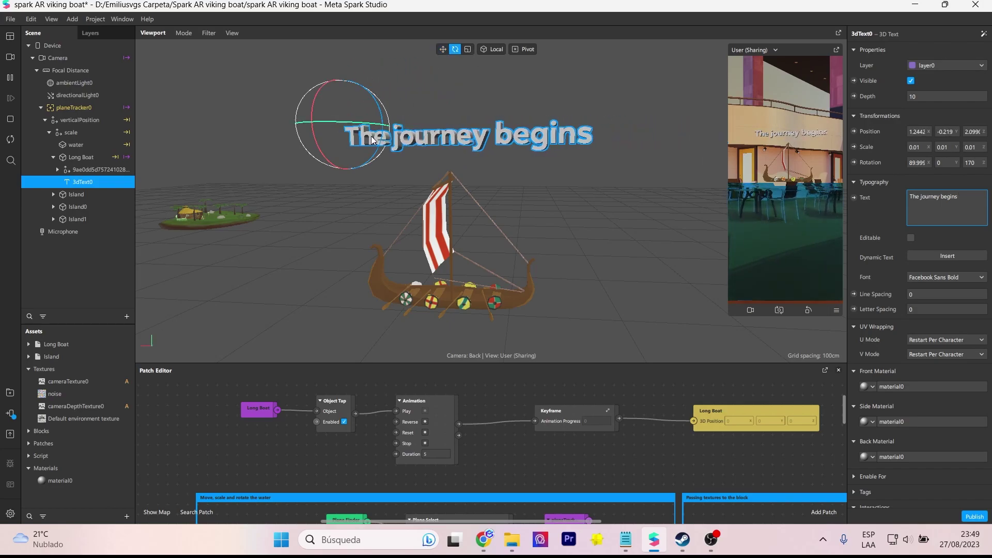
pyautogui.moveTo(372, 139); pyautogui.dragTo(369, 126)
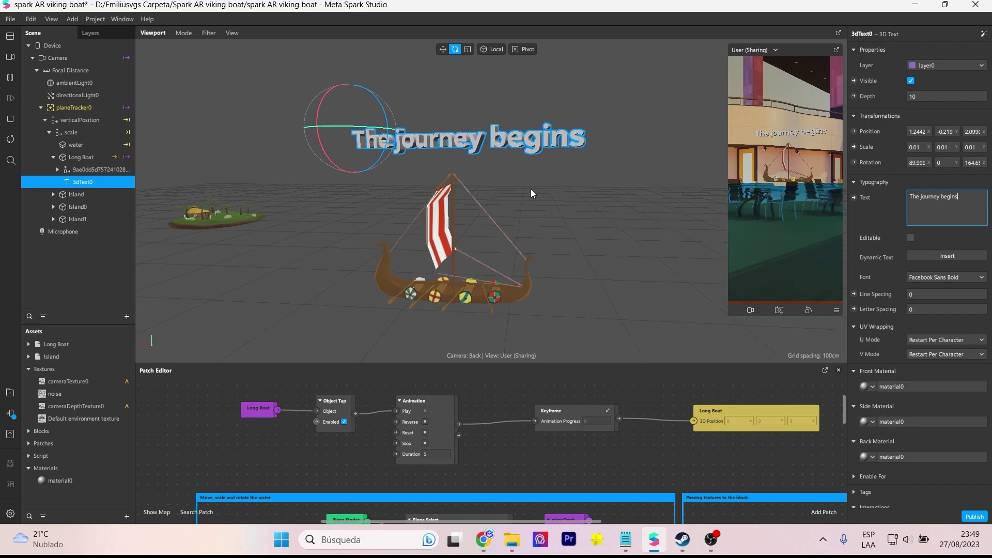
pyautogui.scroll(-2, 532, 188)
pyautogui.scroll(-2, 532, 189)
pyautogui.scroll(-1, 533, 188)
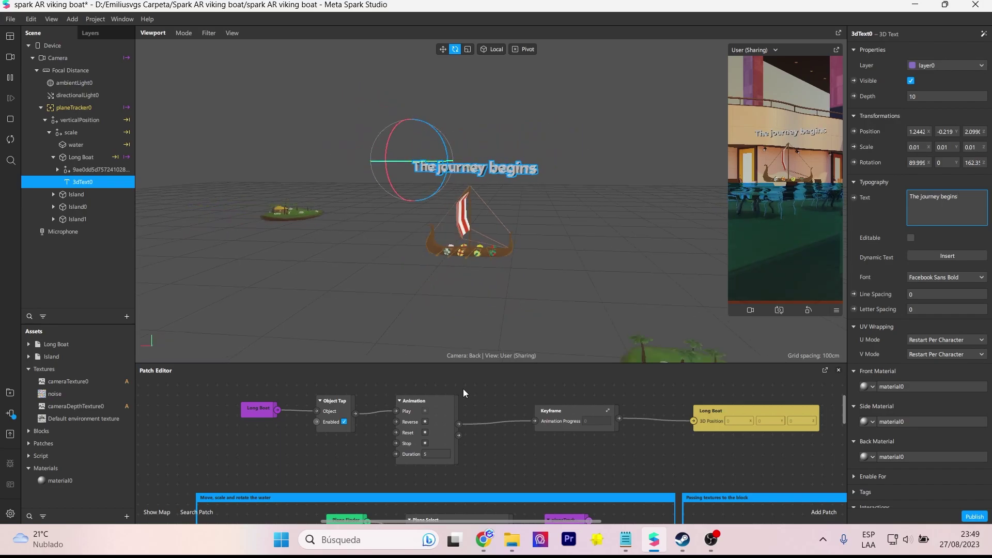
# - Create the 3D text's Visible patch and insert a Switch between Object Tap and visibility
pyautogui.click(854, 81)
pyautogui.moveTo(501, 494)
pyautogui.mouseDown()
pyautogui.moveTo(409, 402)
pyautogui.moveTo(444, 402)
pyautogui.mouseUp()
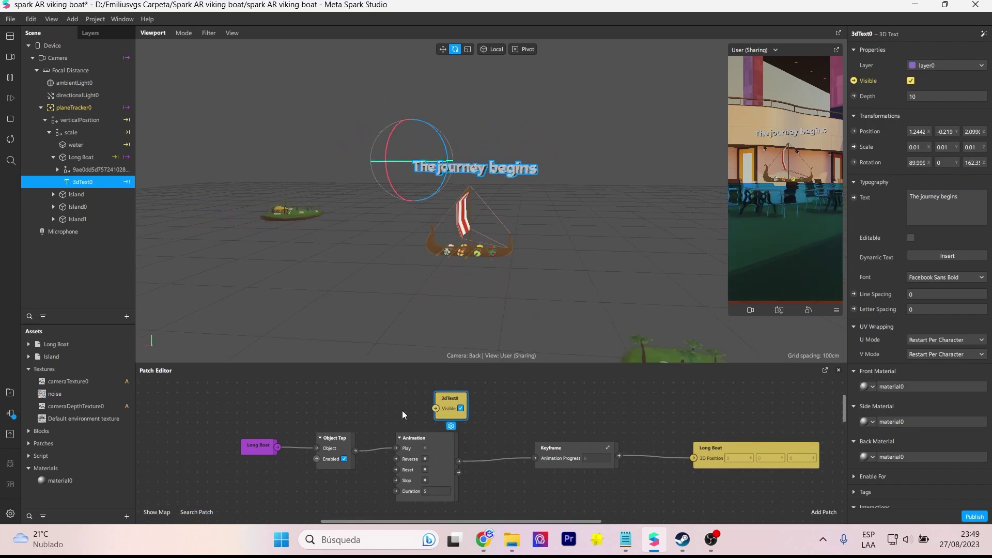
pyautogui.click(357, 444)
pyautogui.moveTo(356, 445); pyautogui.dragTo(435, 408)
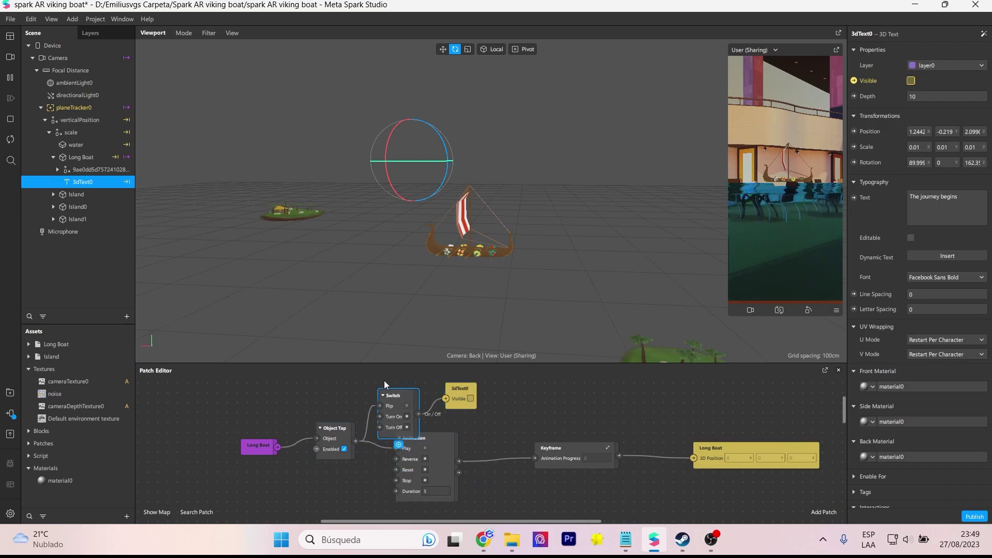
# - Add a Not patch feeding the text's visibility, then tap the boat in the simulator to test
pyautogui.doubleClick(393, 400)
pyautogui.write('not')
pyautogui.press('Return')
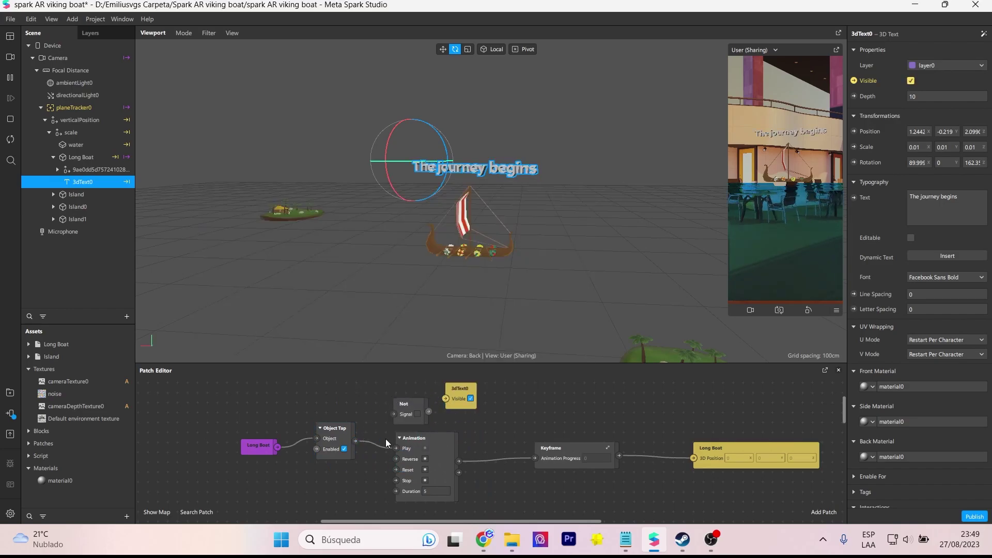
pyautogui.moveTo(355, 441)
pyautogui.mouseDown()
pyautogui.moveTo(394, 414)
pyautogui.moveTo(366, 402)
pyautogui.mouseUp()
pyautogui.moveTo(289, 424); pyautogui.dragTo(310, 379)
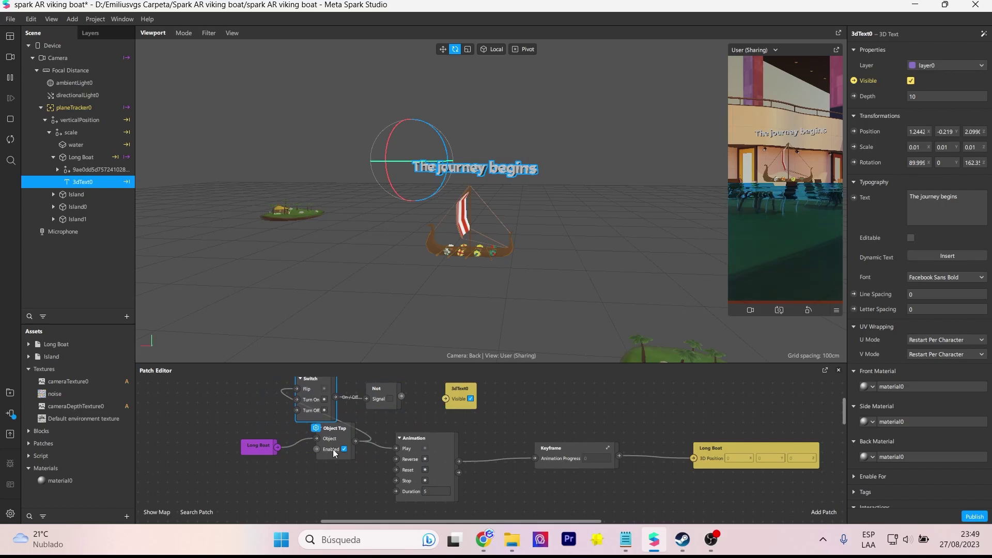
pyautogui.moveTo(335, 429); pyautogui.dragTo(315, 449)
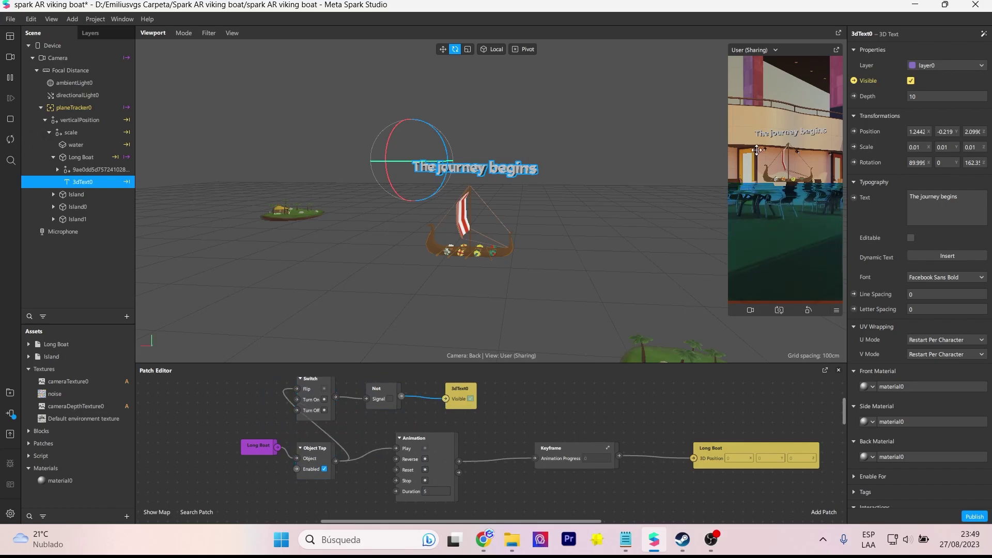
pyautogui.click(836, 310)
pyautogui.click(789, 179)
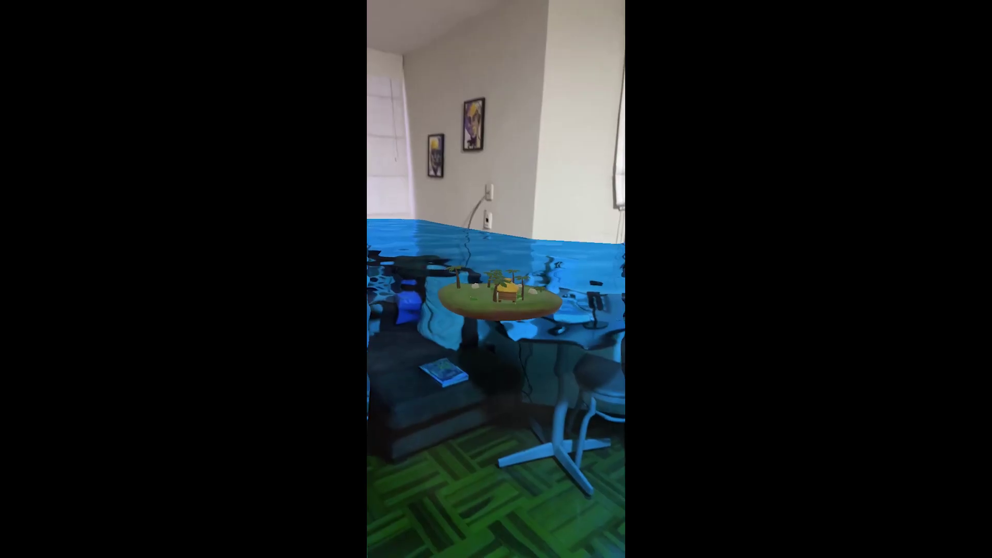